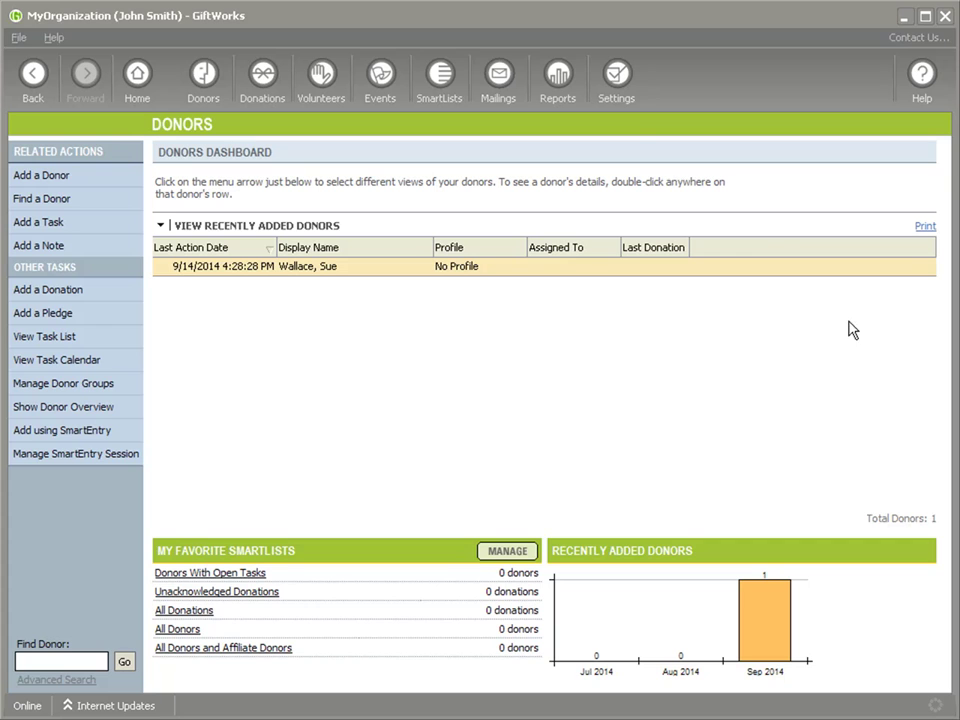
# - Go to Settings and open the Fields, Lists, and More page
pyautogui.click(627, 80)
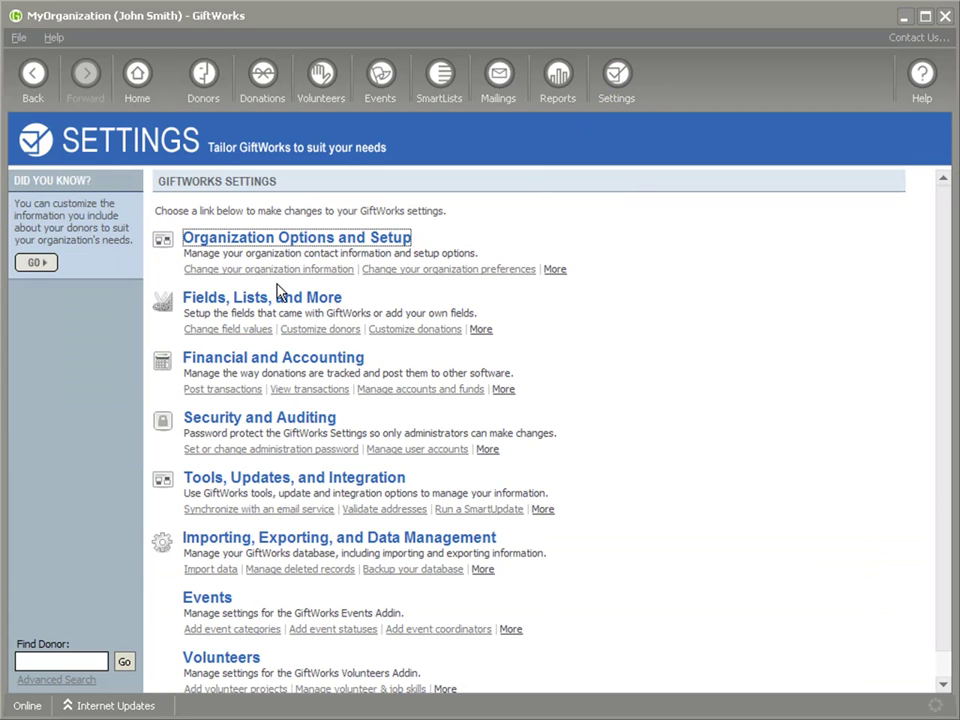
pyautogui.click(229, 306)
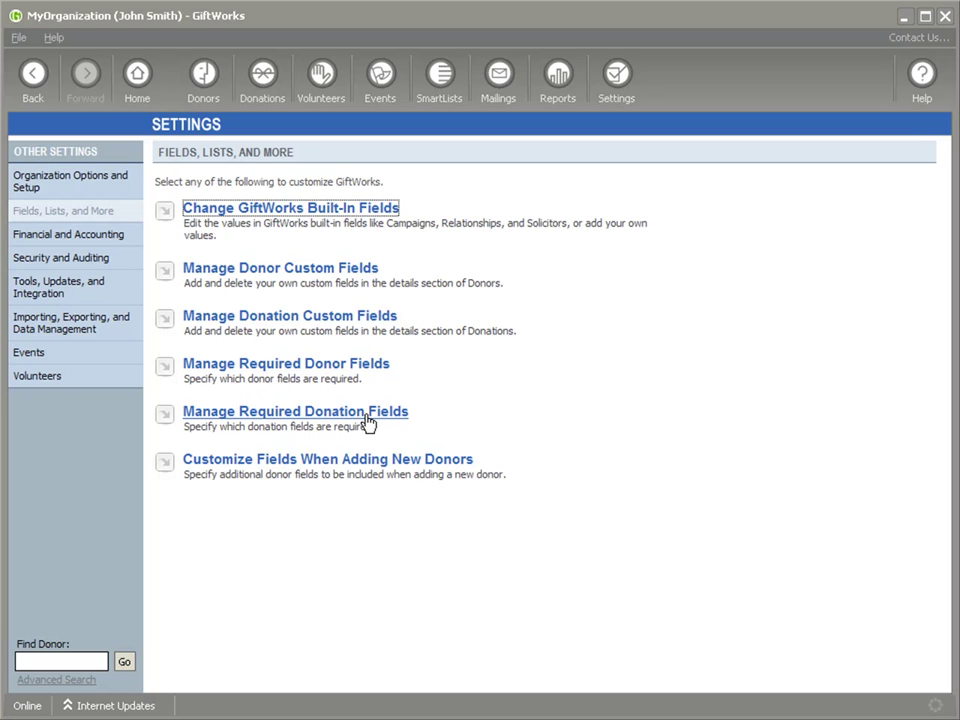
# - In Manage Required Donor Fields, add First Name, Middle Name, Last Name and Job Title as required
pyautogui.click(268, 374)
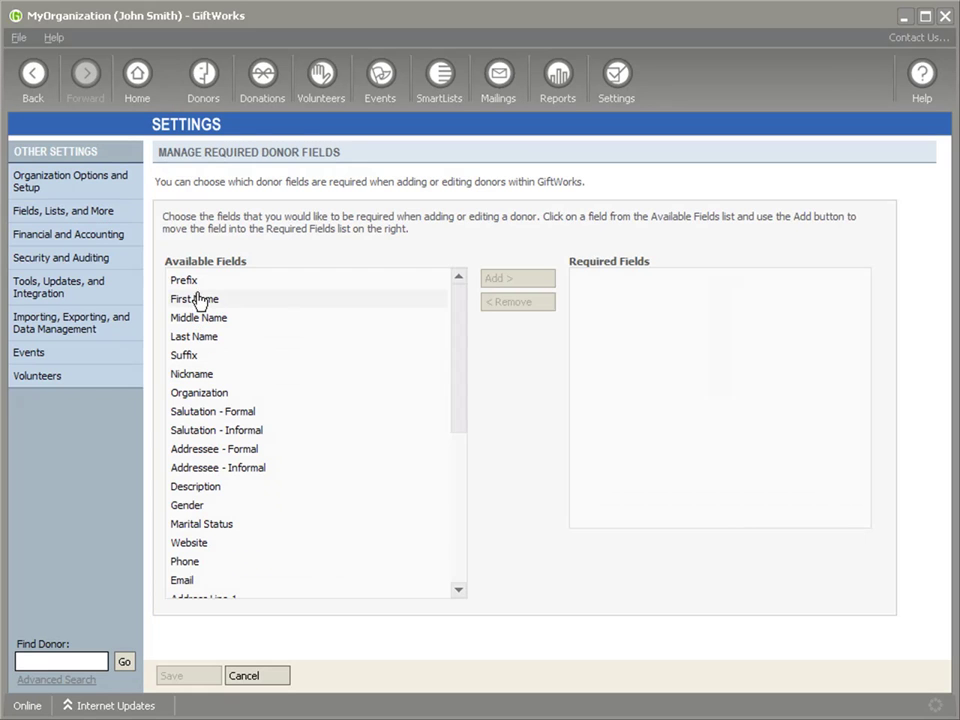
pyautogui.moveTo(463, 394); pyautogui.dragTo(456, 348)
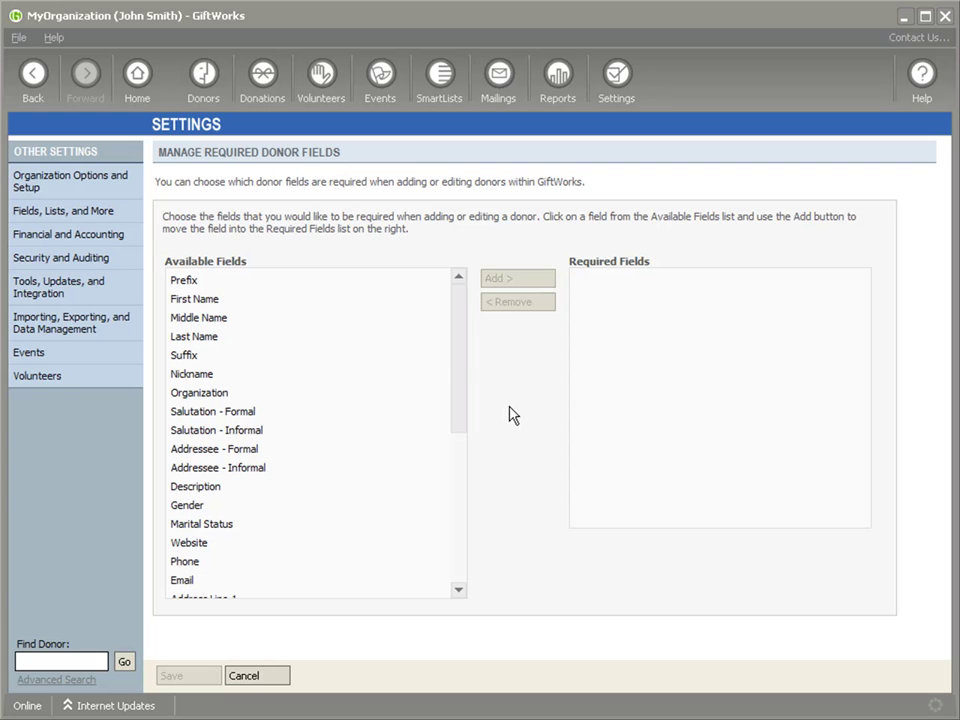
pyautogui.click(190, 300)
pyautogui.click(525, 285)
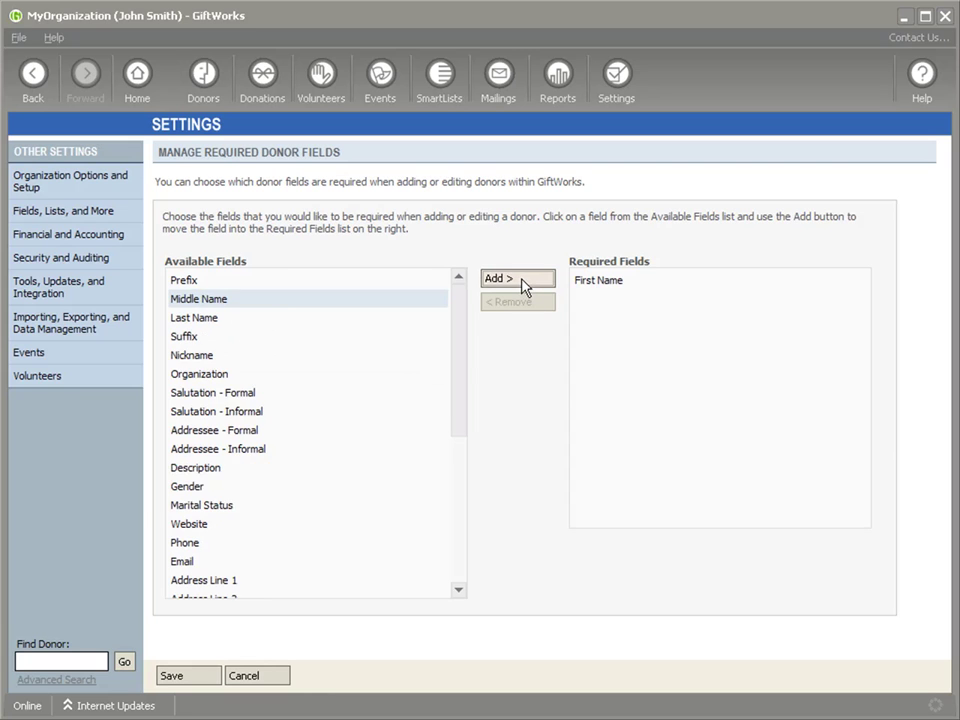
pyautogui.click(525, 285)
pyautogui.click(525, 285)
pyautogui.moveTo(458, 370); pyautogui.dragTo(450, 443)
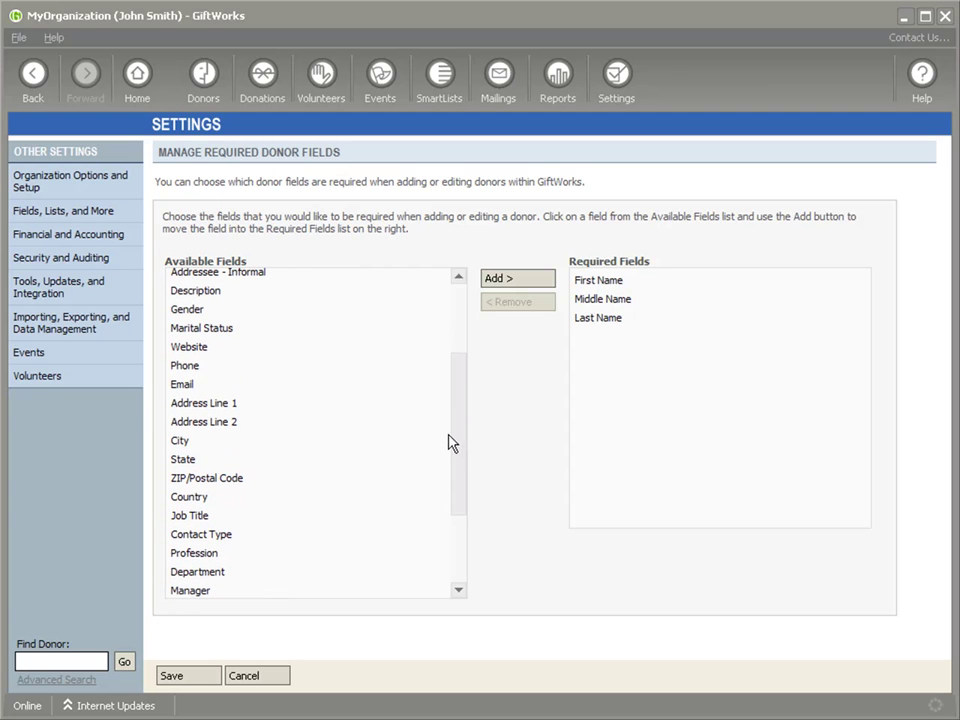
pyautogui.click(206, 518)
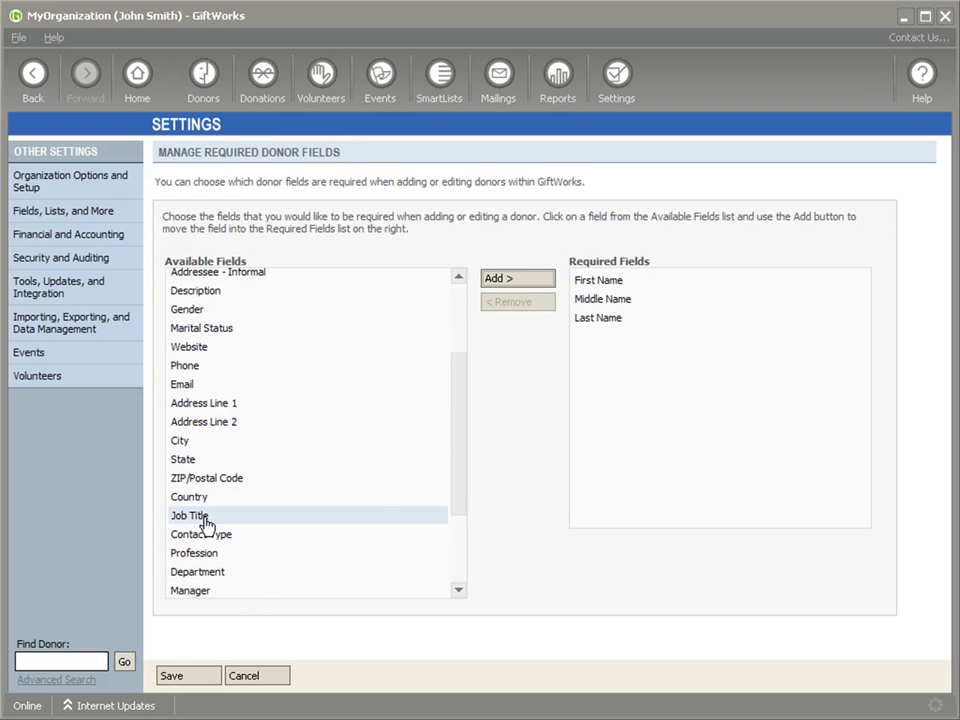
pyautogui.click(508, 281)
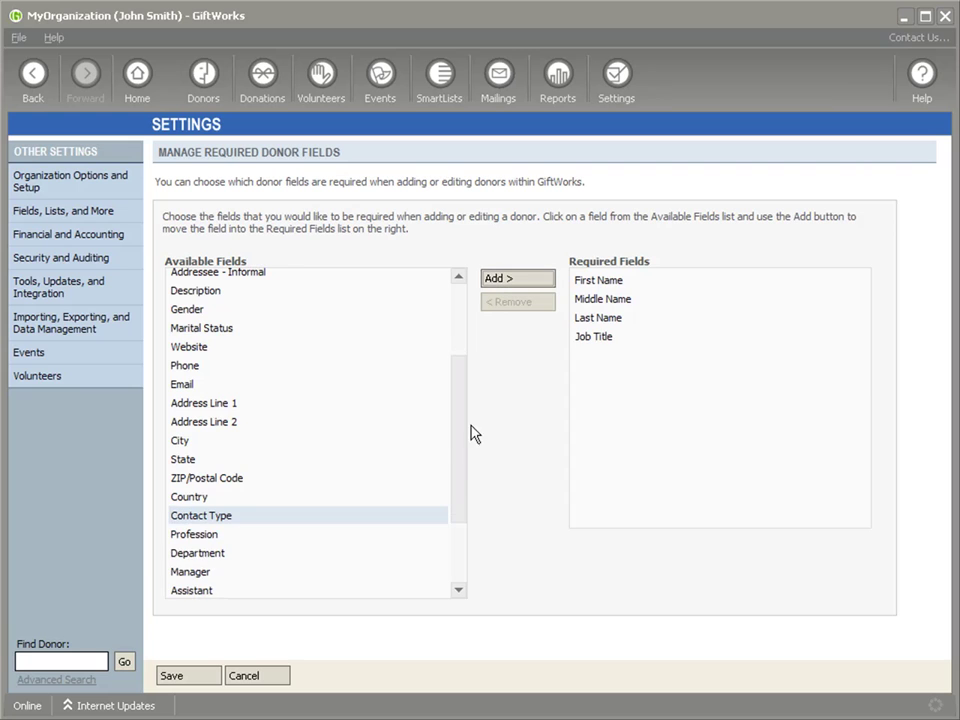
pyautogui.moveTo(463, 443); pyautogui.dragTo(459, 514)
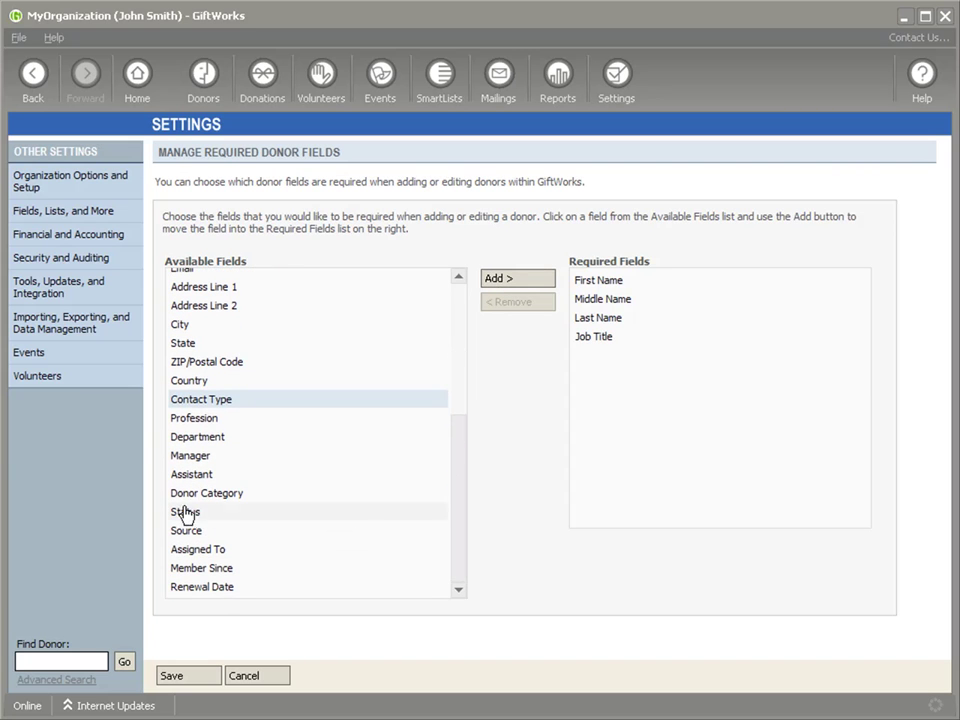
# - Add Status as required, confirm it applies to new donors, and save the required fields
pyautogui.click(534, 284)
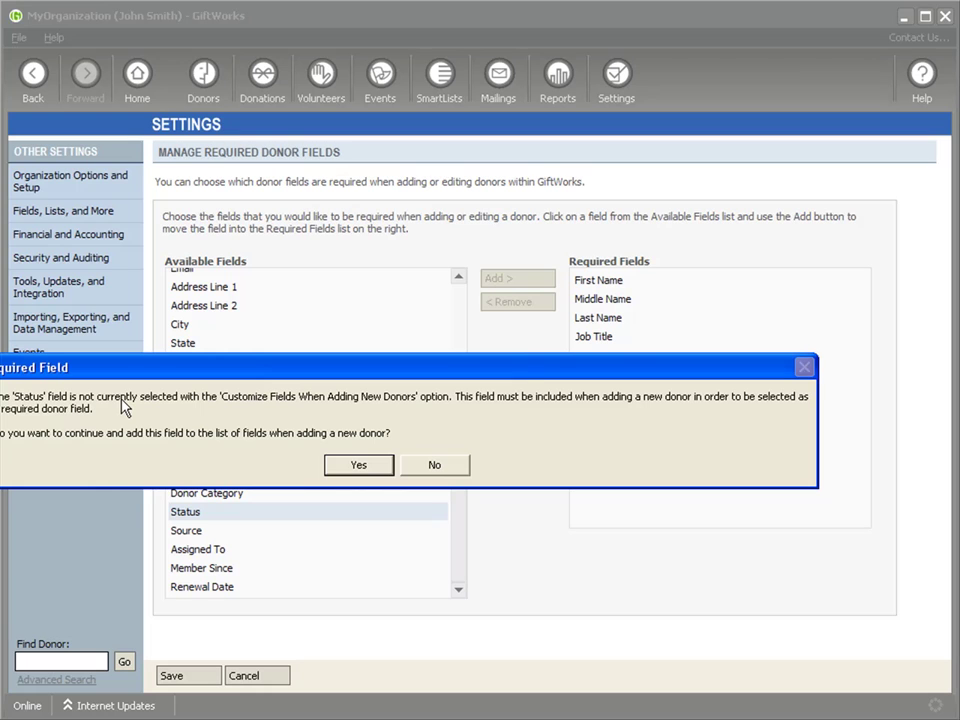
pyautogui.click(360, 469)
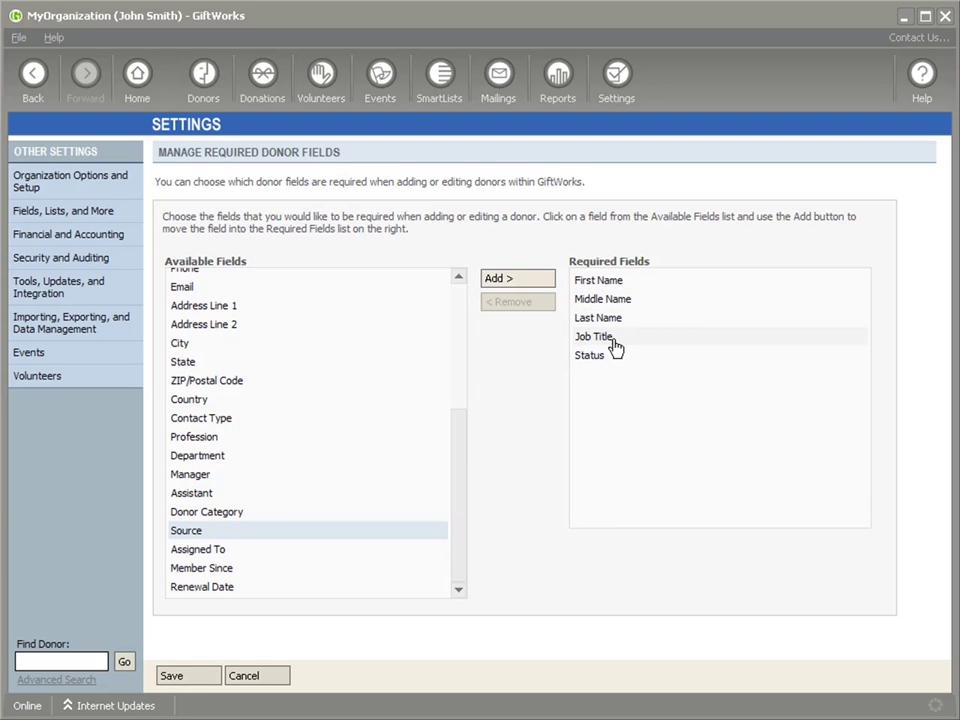
pyautogui.click(172, 676)
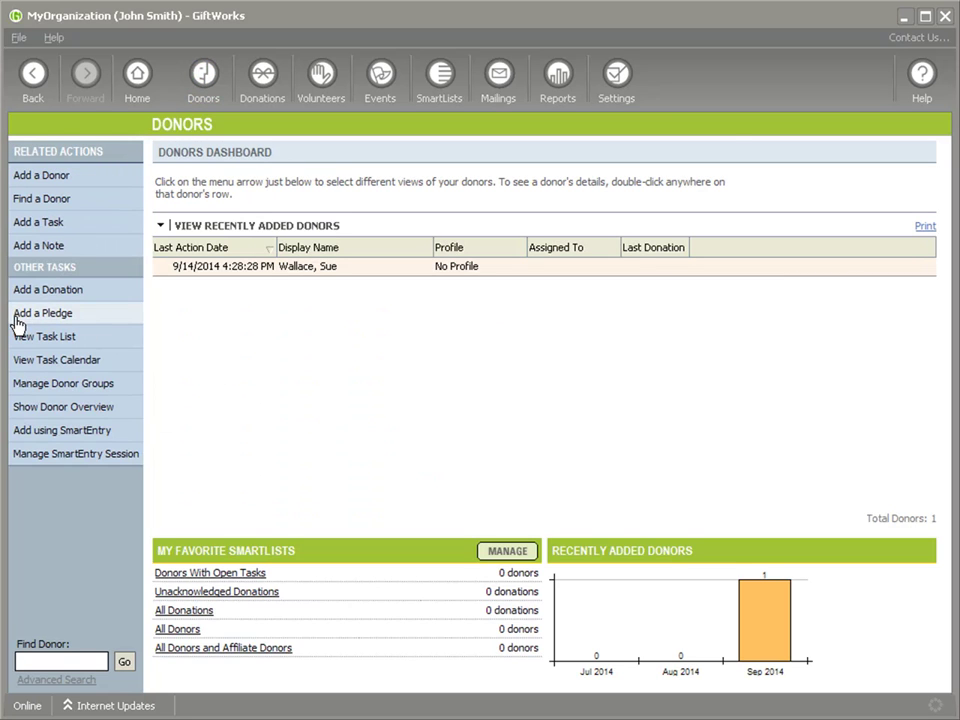
# - Start a new individual donor with prefix, first and last name, leaving the middle initial blank
pyautogui.click(50, 178)
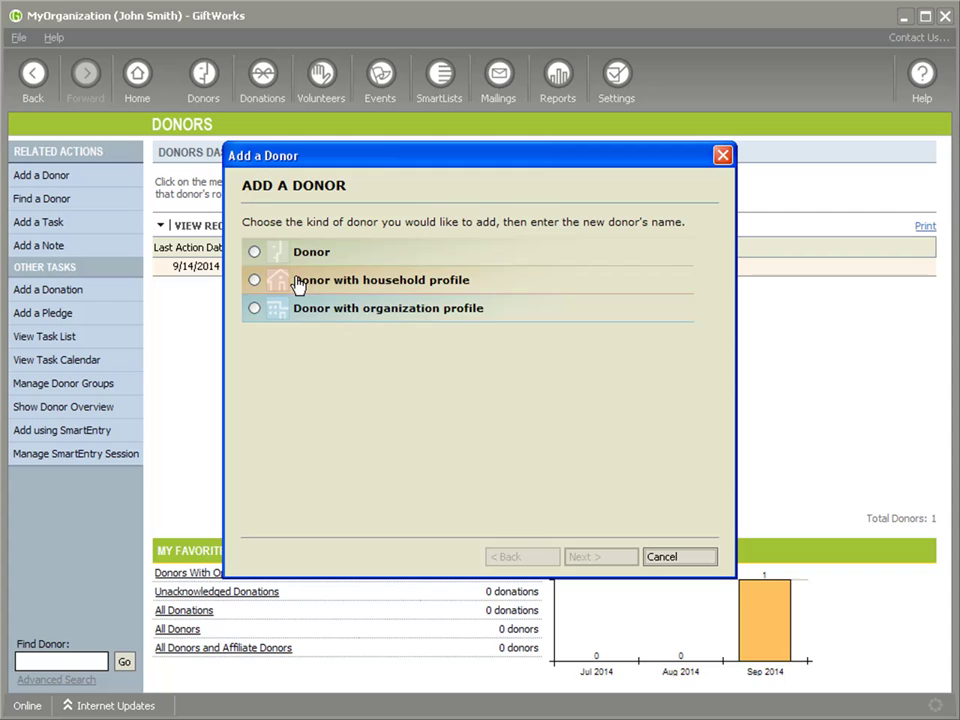
pyautogui.click(255, 253)
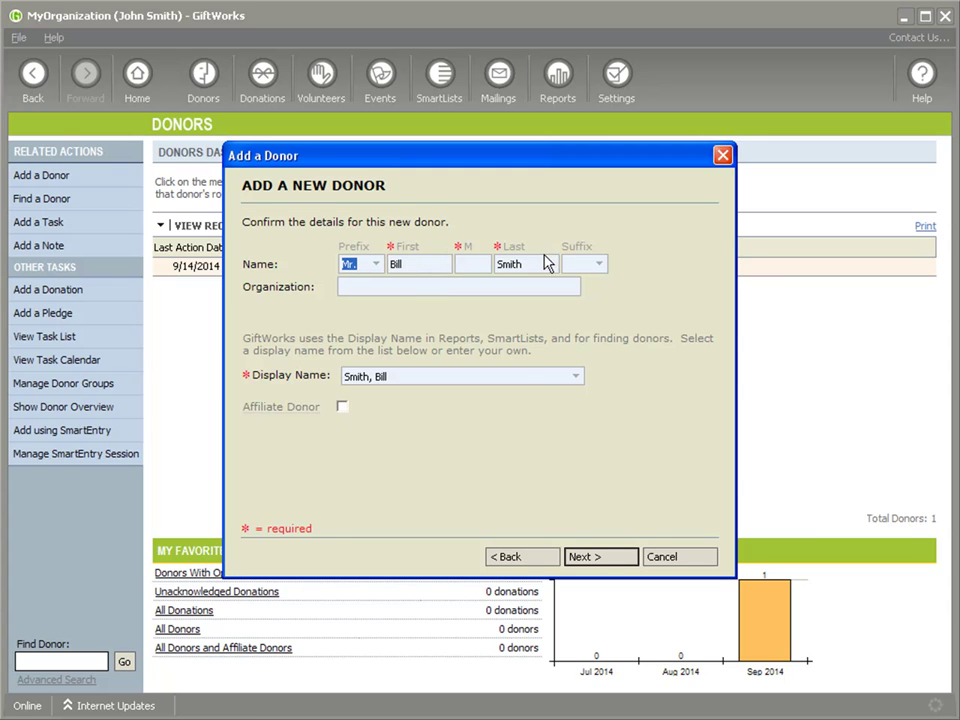
pyautogui.press('Tab')
pyautogui.press('Tab')
pyautogui.press('Tab')
pyautogui.click(272, 388)
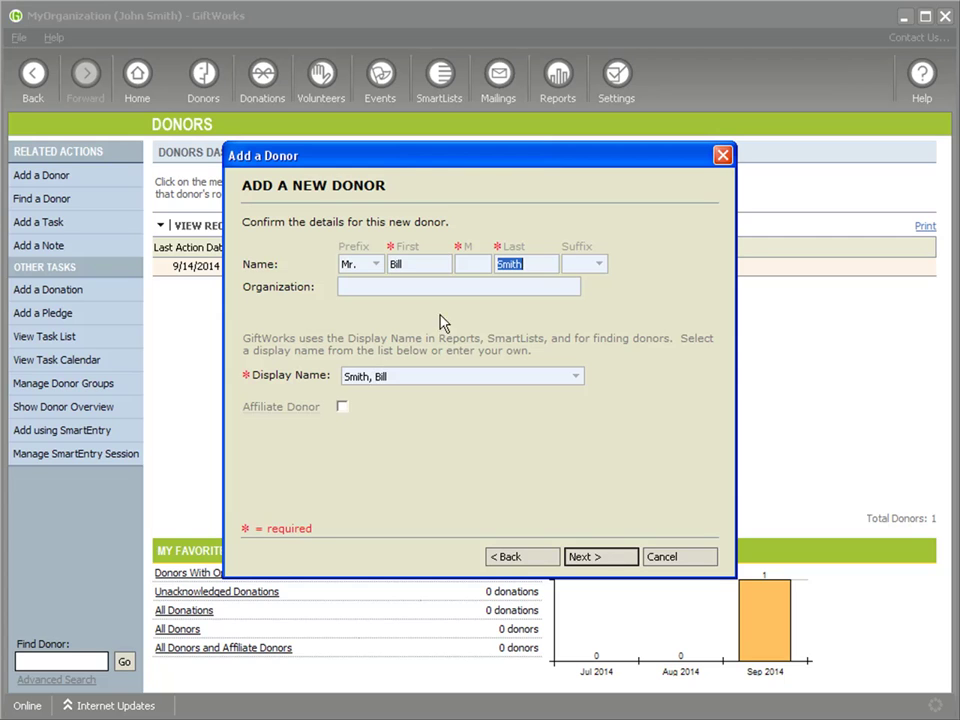
pyautogui.click(471, 264)
# - After the Middle Name required warning, enter middle initial G and continue to mailing information
pyautogui.click(595, 563)
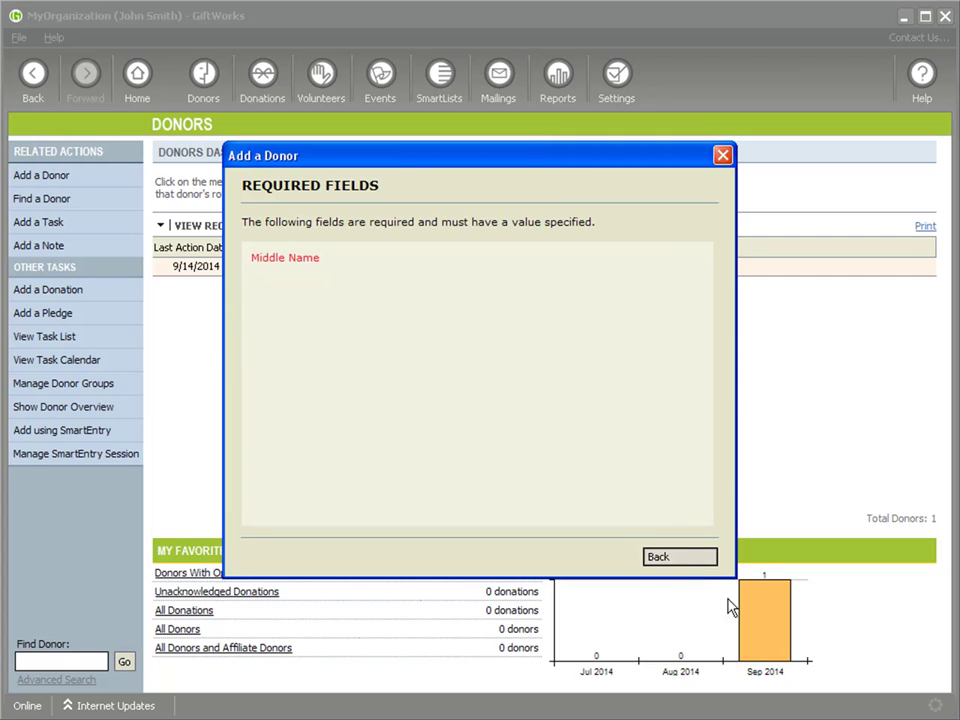
pyautogui.click(686, 568)
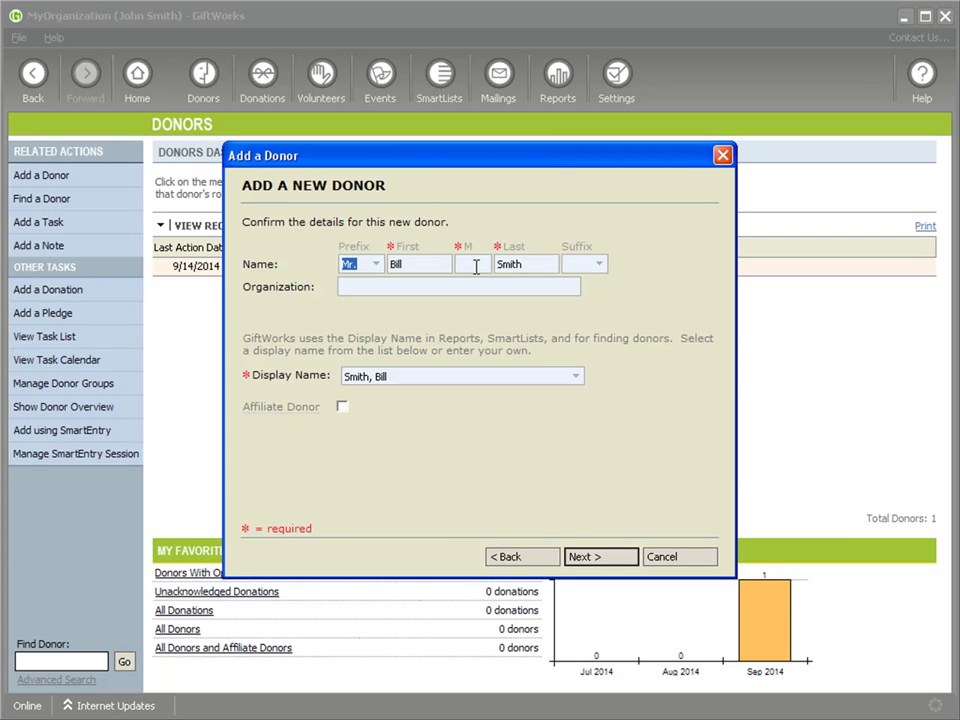
pyautogui.click(476, 266)
pyautogui.write('G')
pyautogui.click(600, 557)
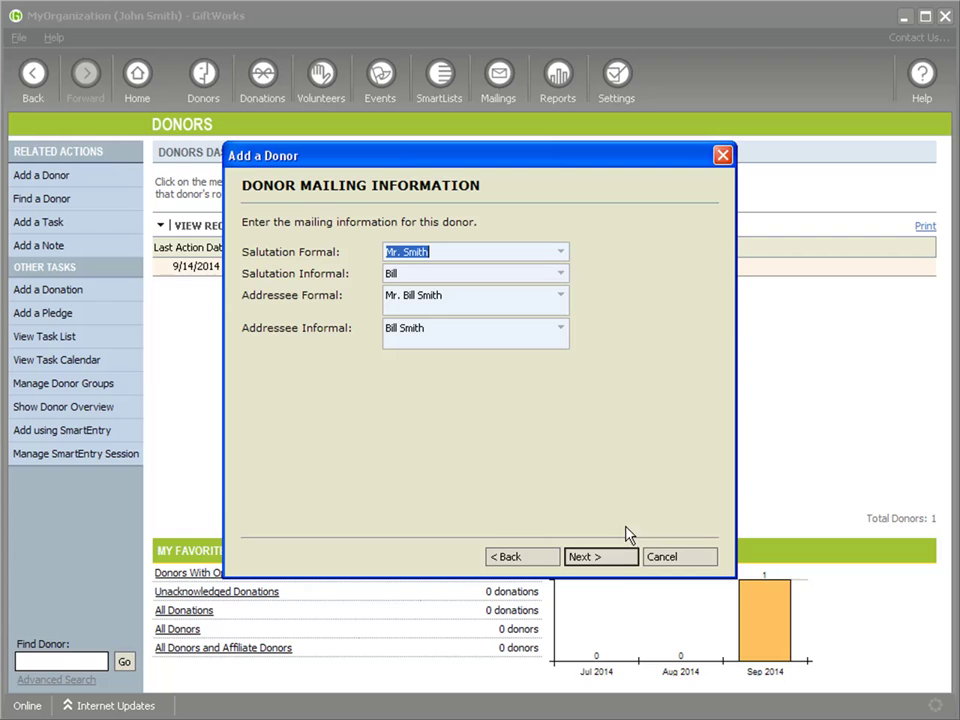
# - Advance unchanged past the mailing, address, phone/email, groups and mailing list pages
pyautogui.click(609, 562)
pyautogui.click(600, 557)
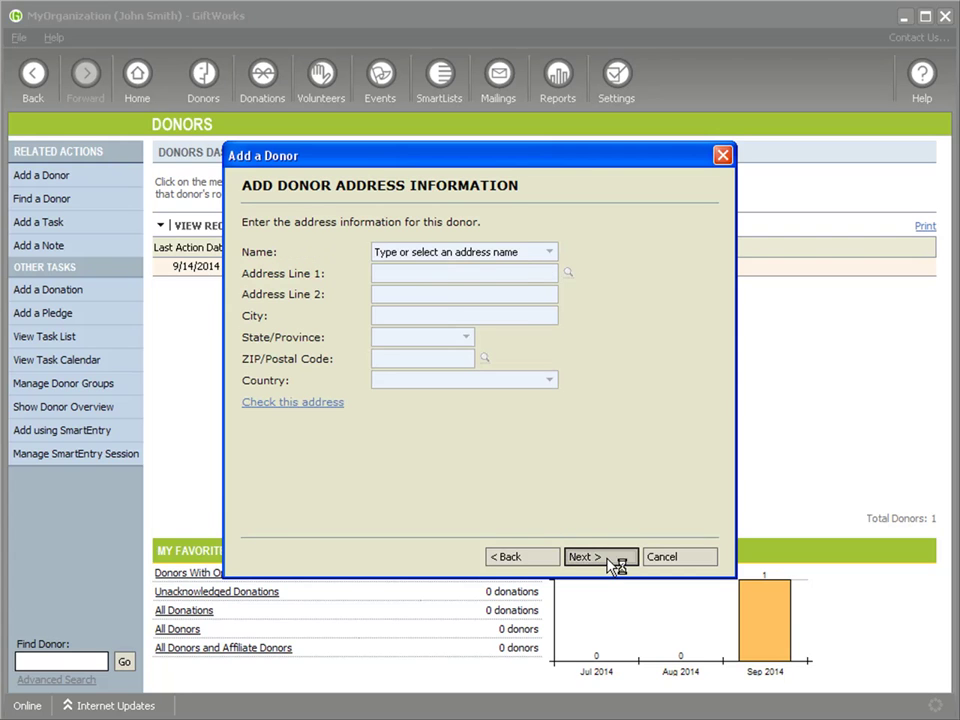
pyautogui.click(609, 562)
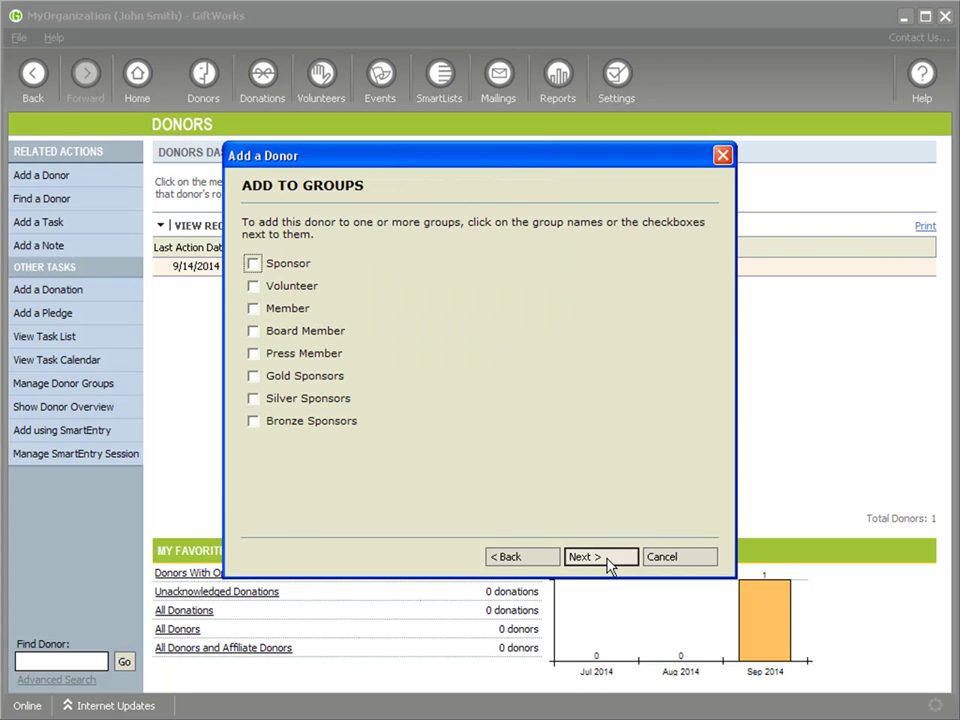
pyautogui.click(583, 560)
pyautogui.click(602, 562)
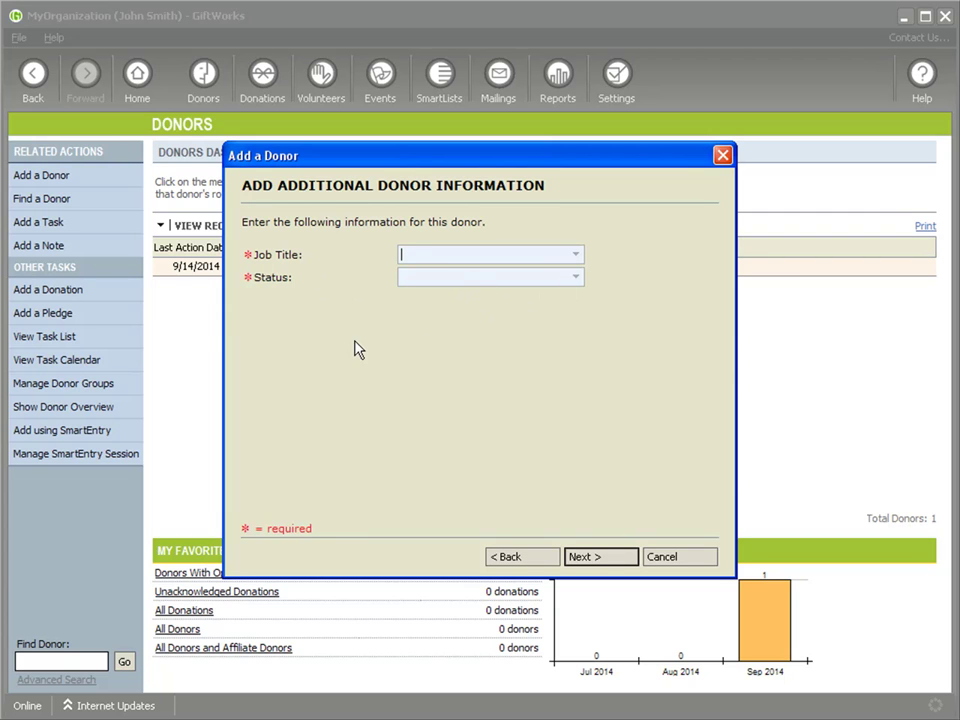
# - After the required-field warning, set the donor's Job Title to Account Manager
pyautogui.click(604, 561)
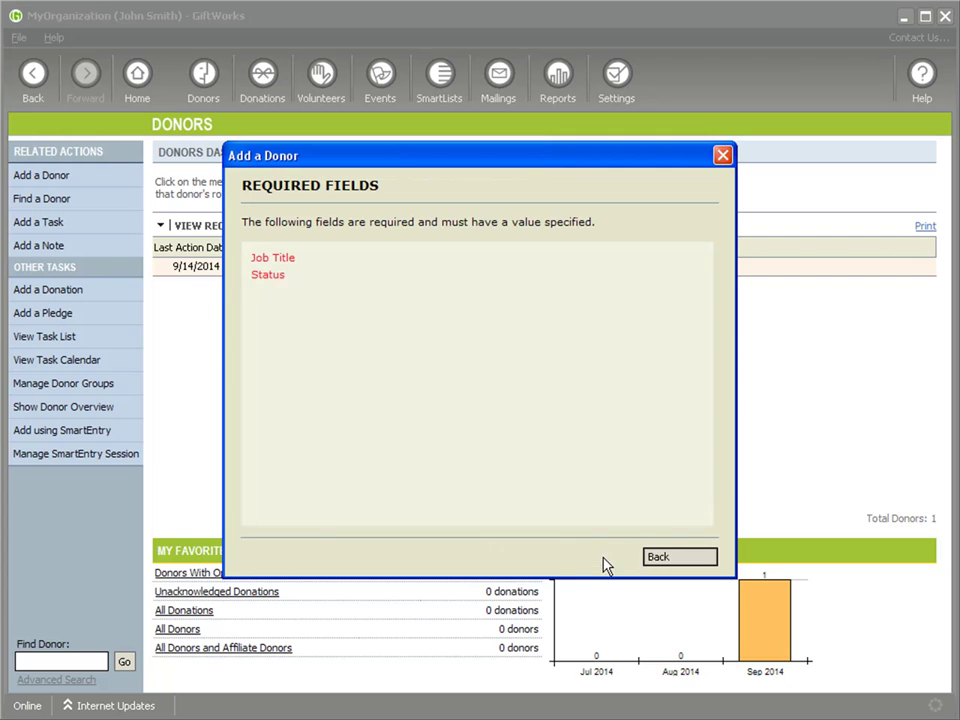
pyautogui.click(660, 558)
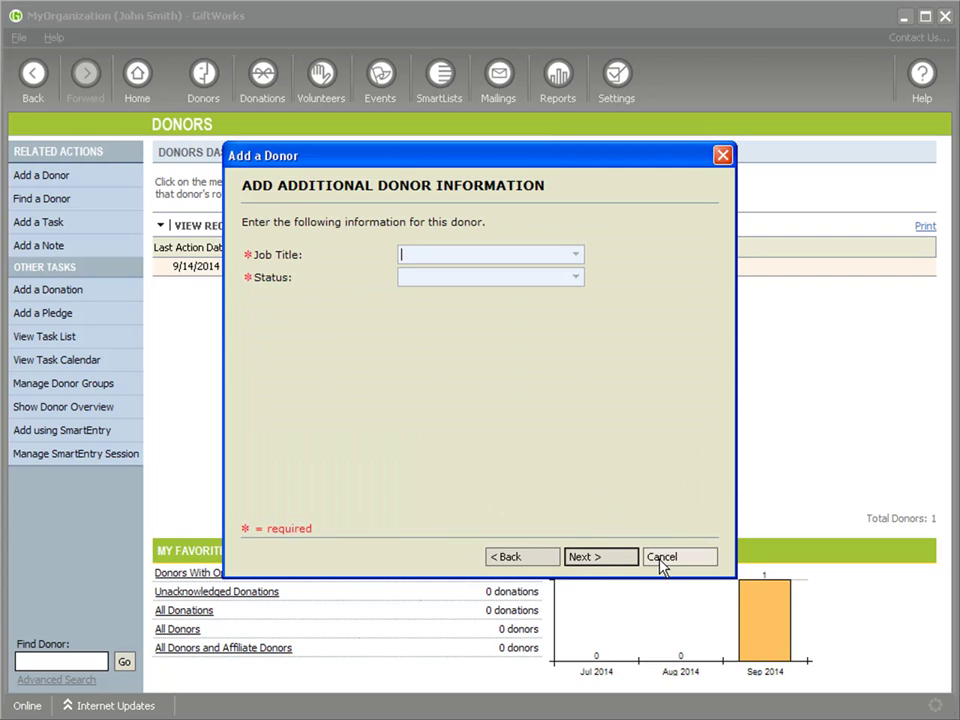
pyautogui.click(573, 257)
pyautogui.click(476, 287)
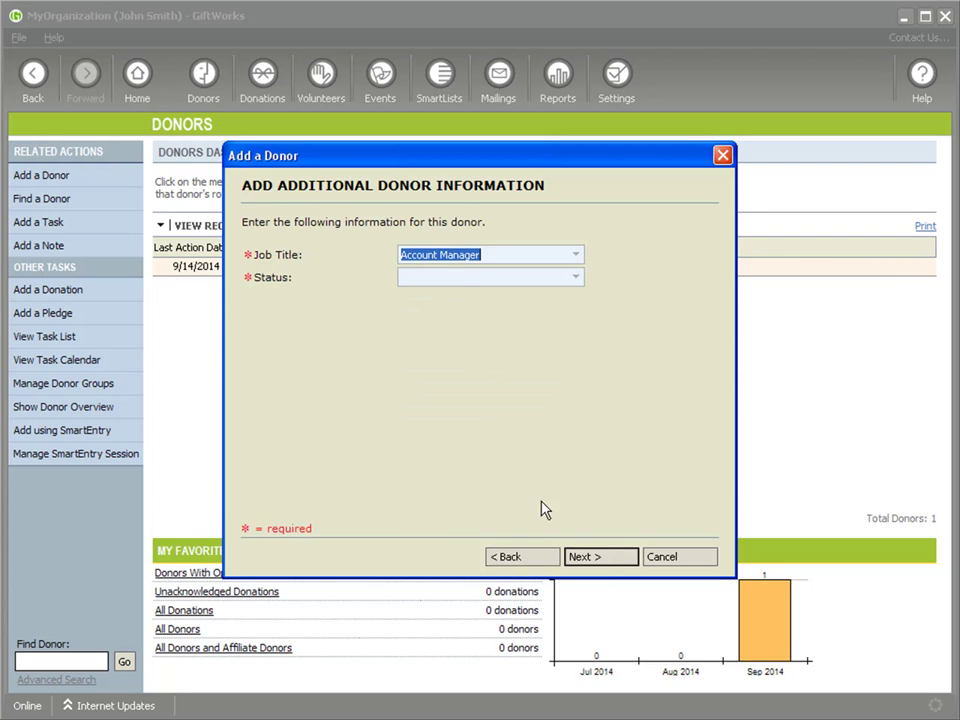
# - After the next warning, set Status to Active Donor and finish adding the donor
pyautogui.click(610, 562)
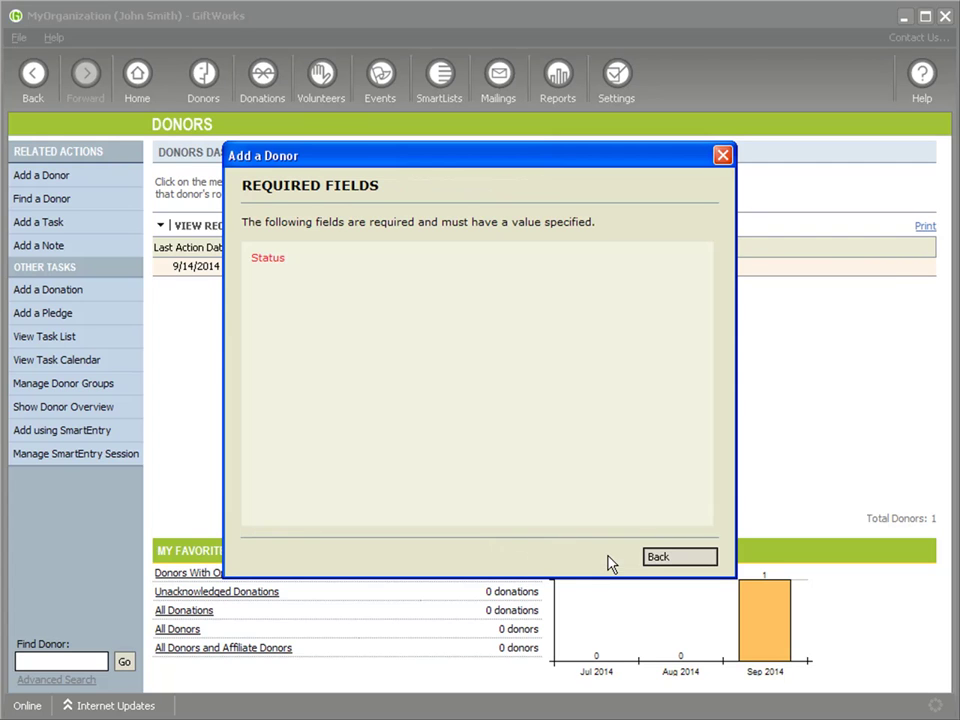
pyautogui.click(662, 558)
pyautogui.click(580, 279)
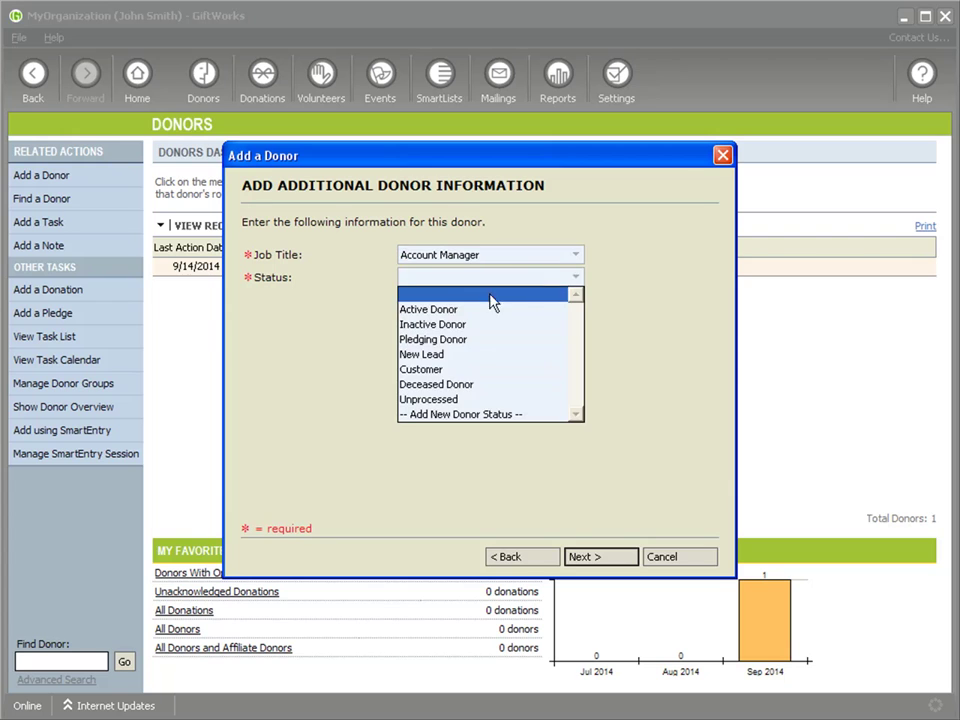
pyautogui.click(440, 309)
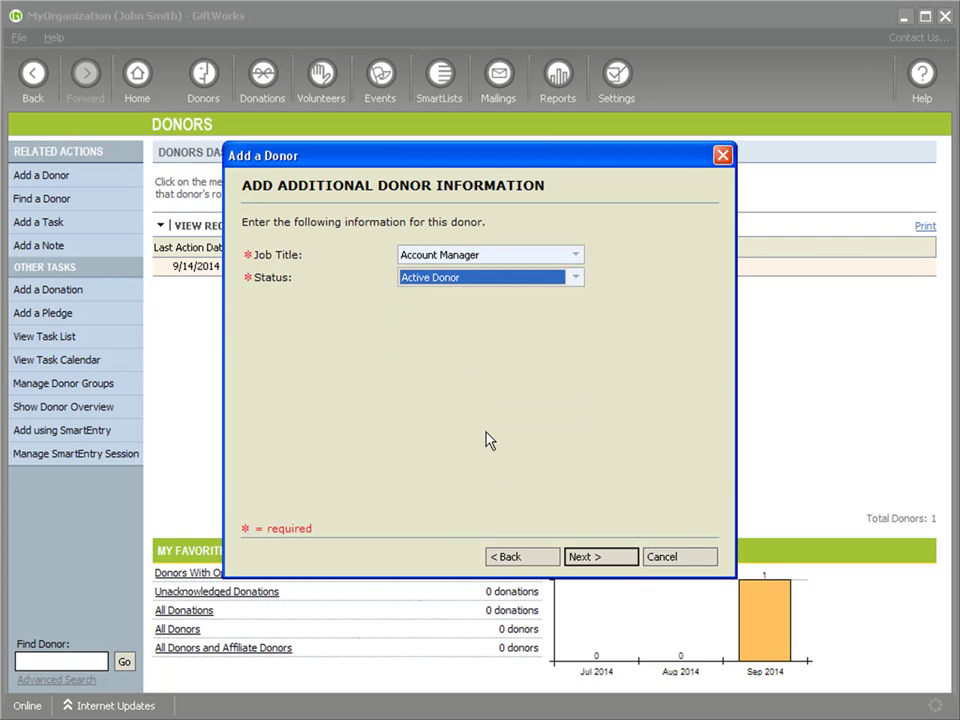
pyautogui.click(600, 557)
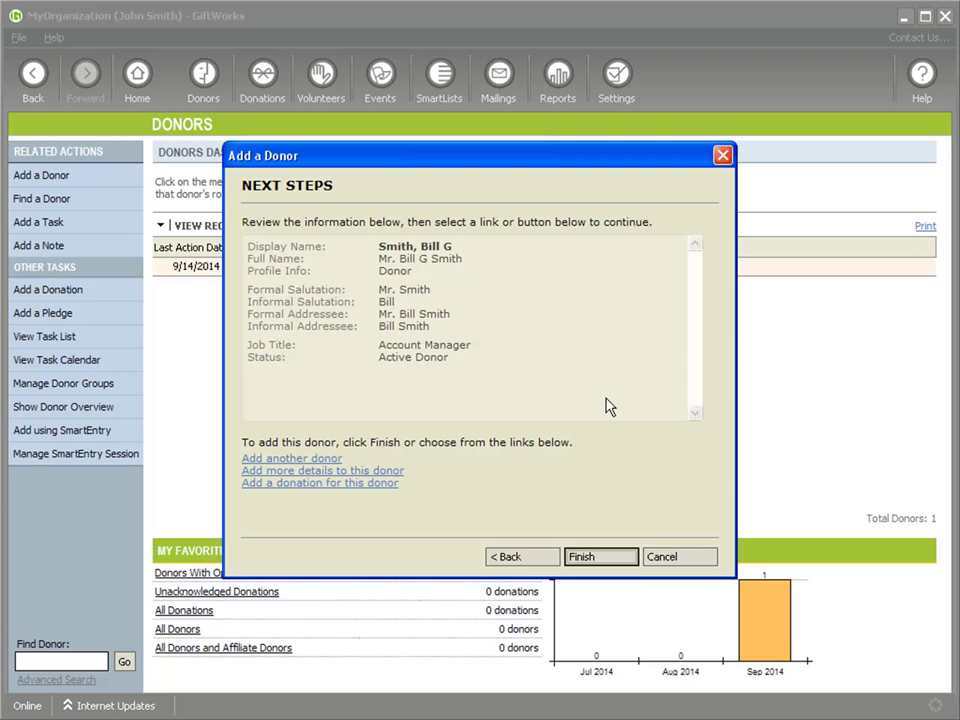
pyautogui.click(620, 565)
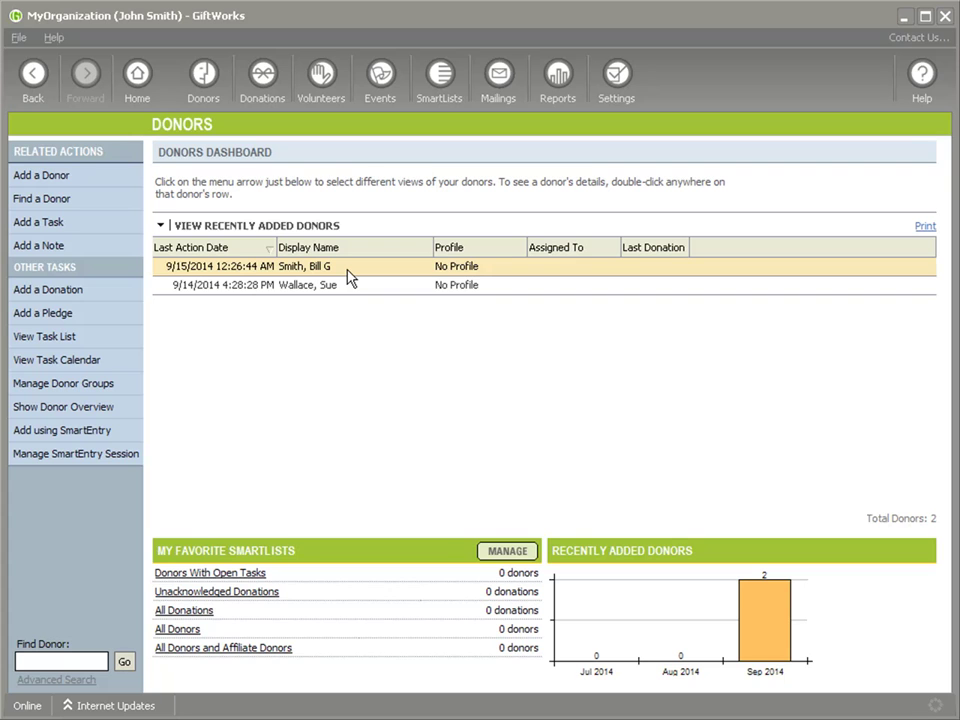
# - Edit the newest donor, retype middle initial G, and clear the last name
pyautogui.rightClick(297, 271)
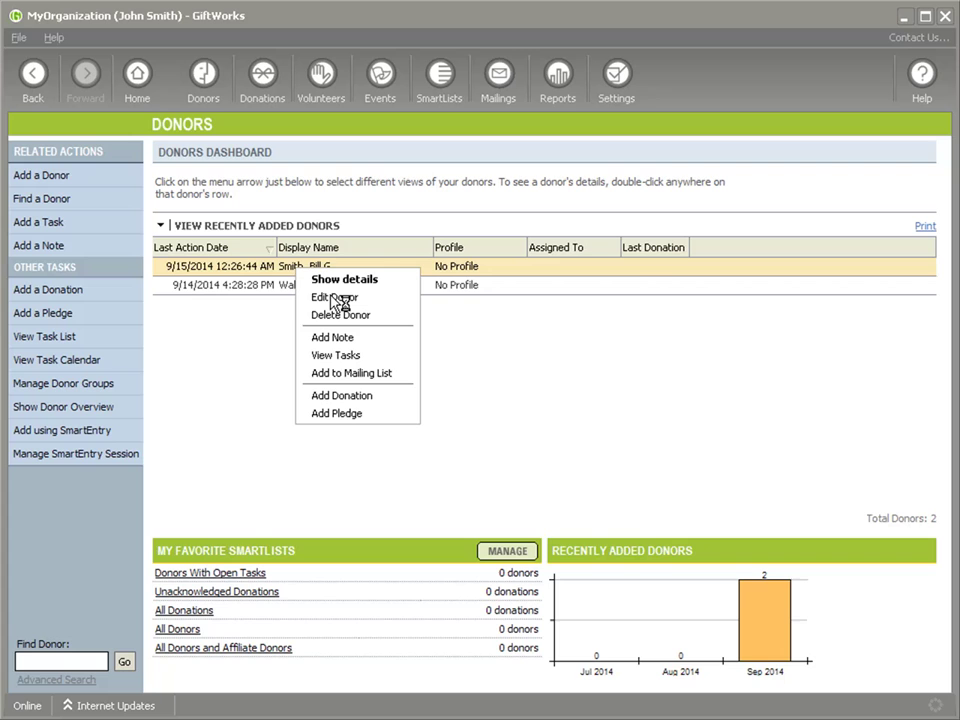
pyautogui.click(335, 297)
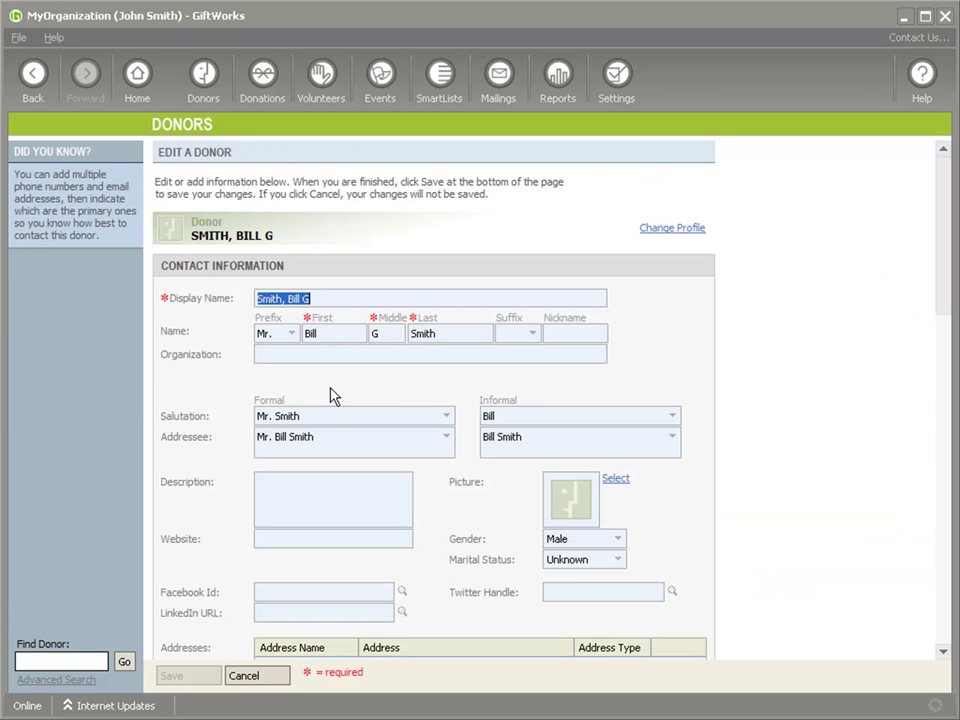
pyautogui.click(386, 334)
pyautogui.press('BackSpace')
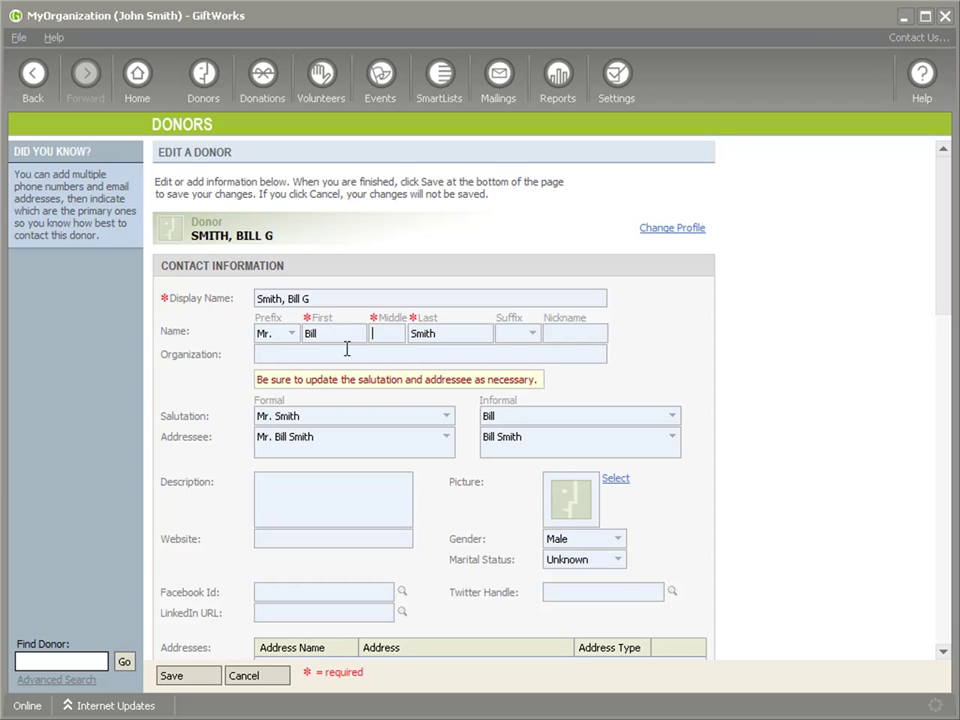
pyautogui.write('G')
pyautogui.press('Tab')
pyautogui.press('BackSpace')
pyautogui.scroll(-2, 385, 490)
pyautogui.scroll(-4, 362, 470)
# - Attempt saving without a last name, then go back and retype the donor's last name
pyautogui.click(190, 676)
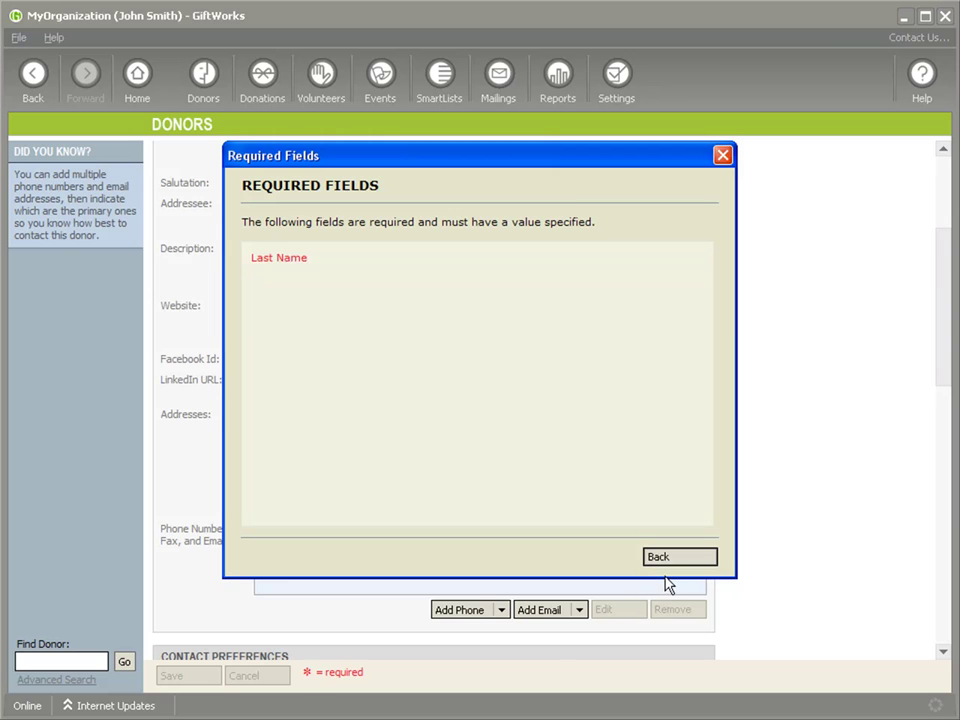
pyautogui.click(688, 557)
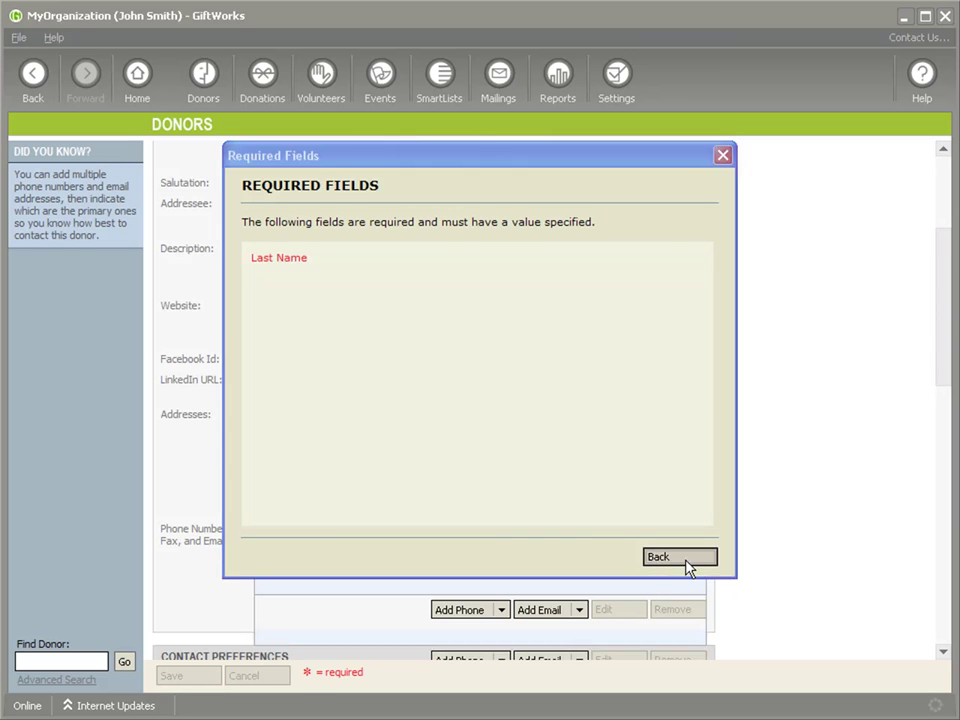
pyautogui.scroll(3, 726, 574)
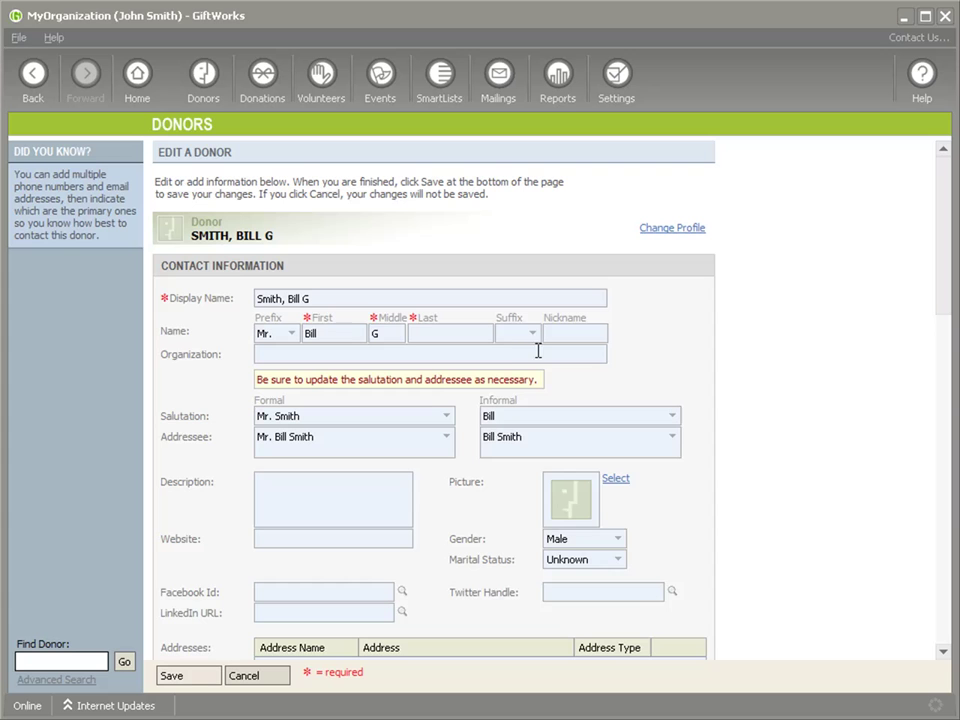
pyautogui.scroll(-10, 521, 437)
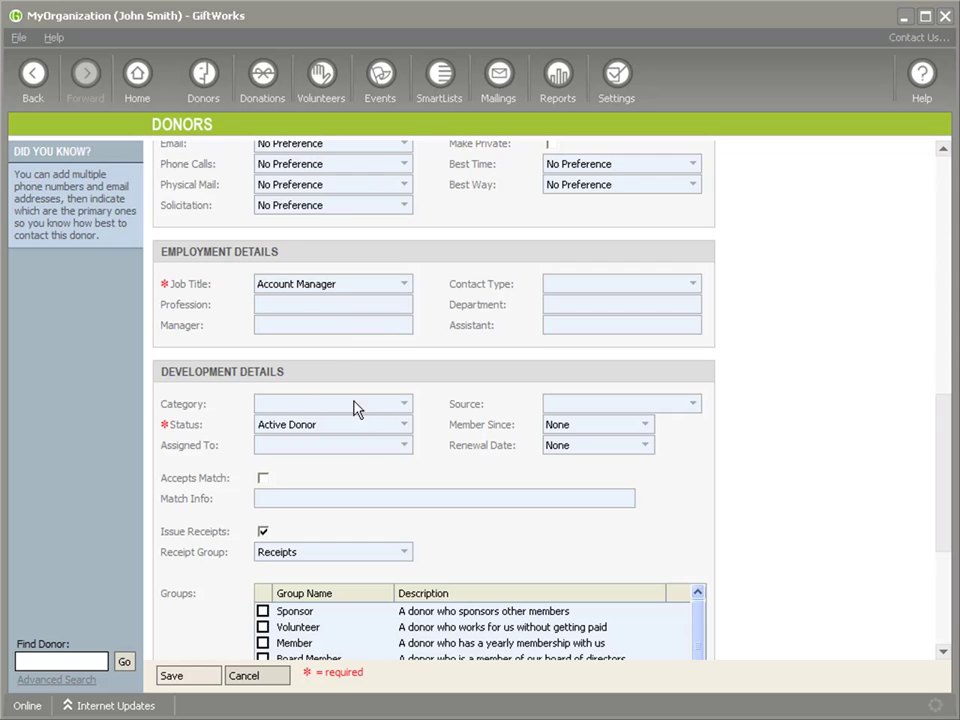
# - Try saving with a blank Status, then set Status to Active Donor and save the donor
pyautogui.click(404, 425)
pyautogui.click(318, 444)
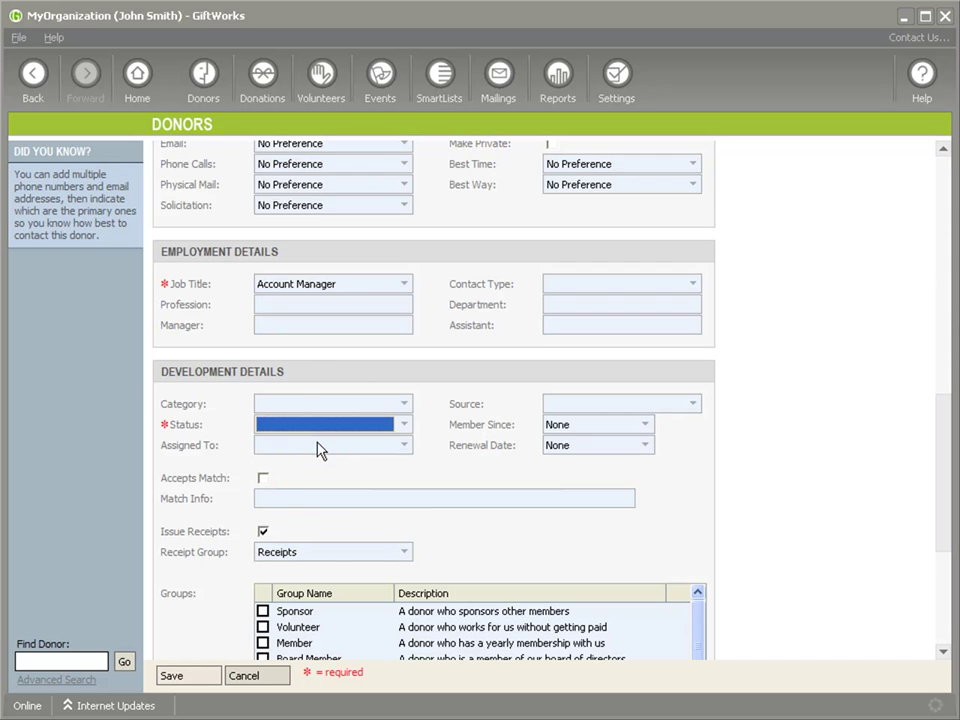
pyautogui.click(182, 680)
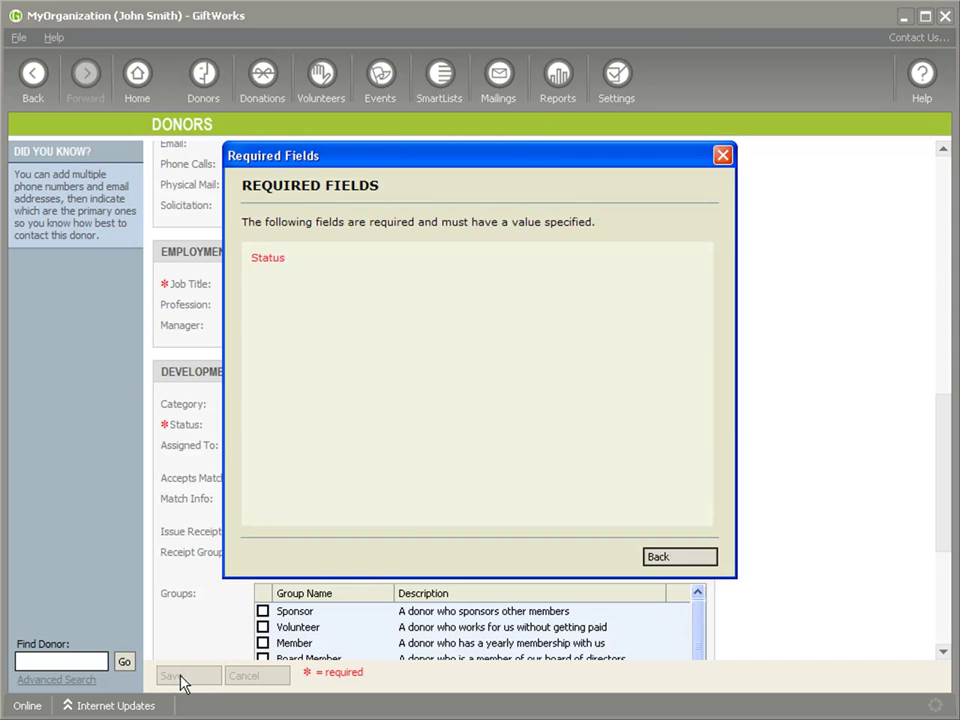
pyautogui.click(680, 567)
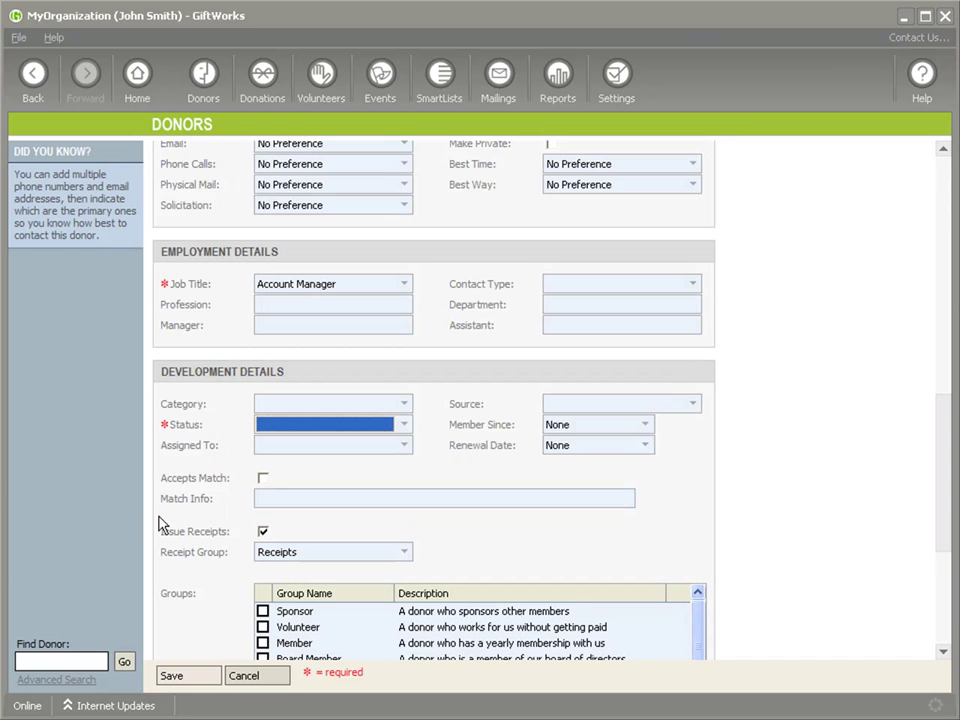
pyautogui.click(404, 430)
pyautogui.click(316, 457)
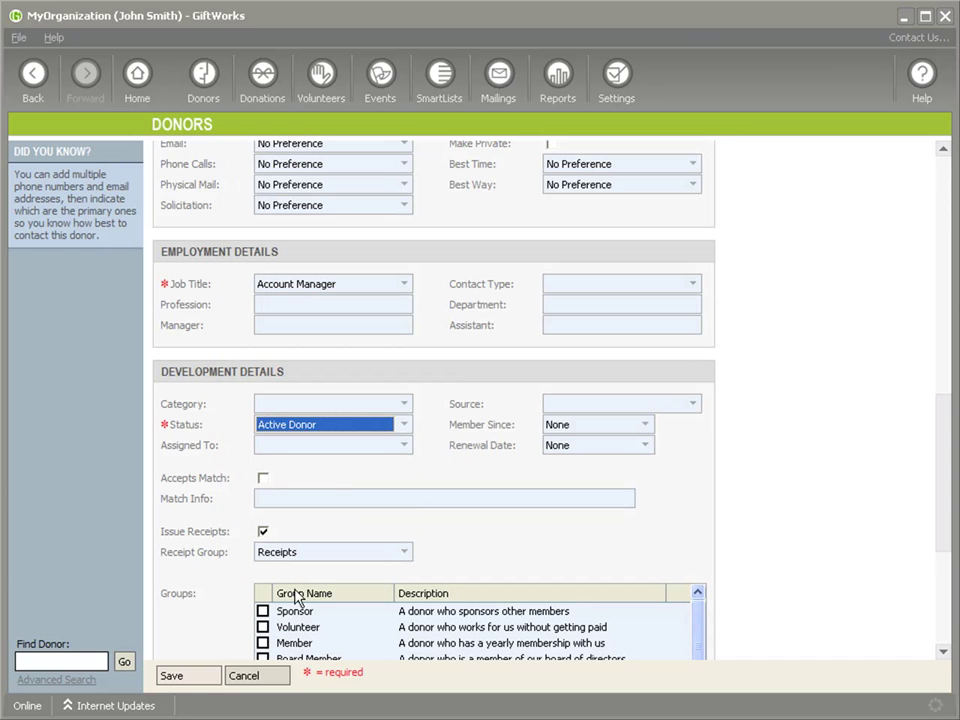
pyautogui.click(179, 679)
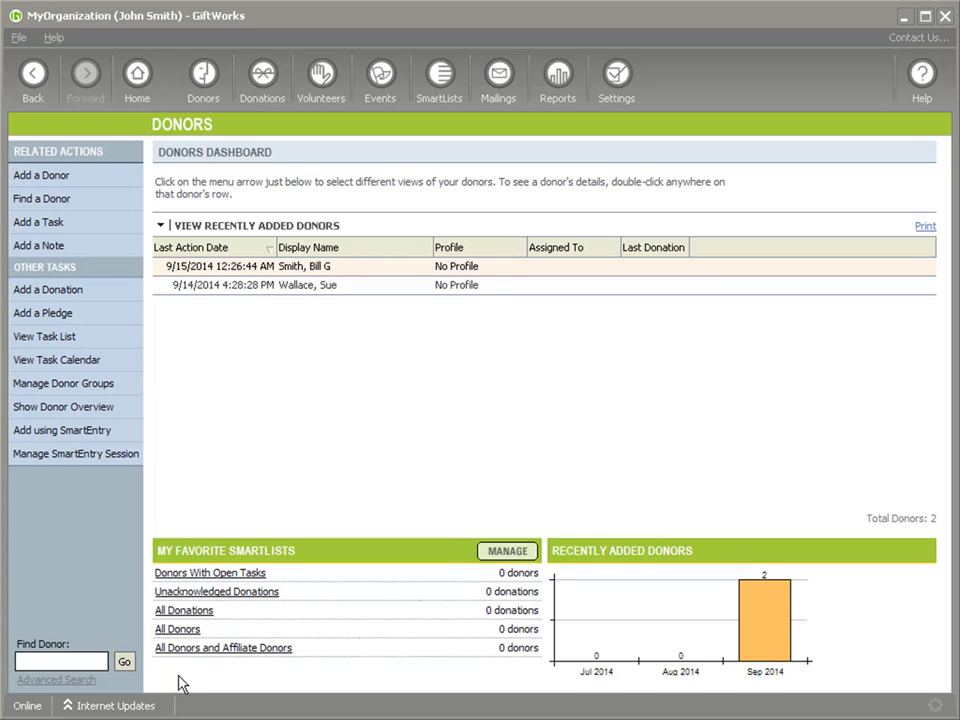
# - Open the SmartEntry Pages list under Settings > Importing, Exporting, and Data Management
pyautogui.click(621, 80)
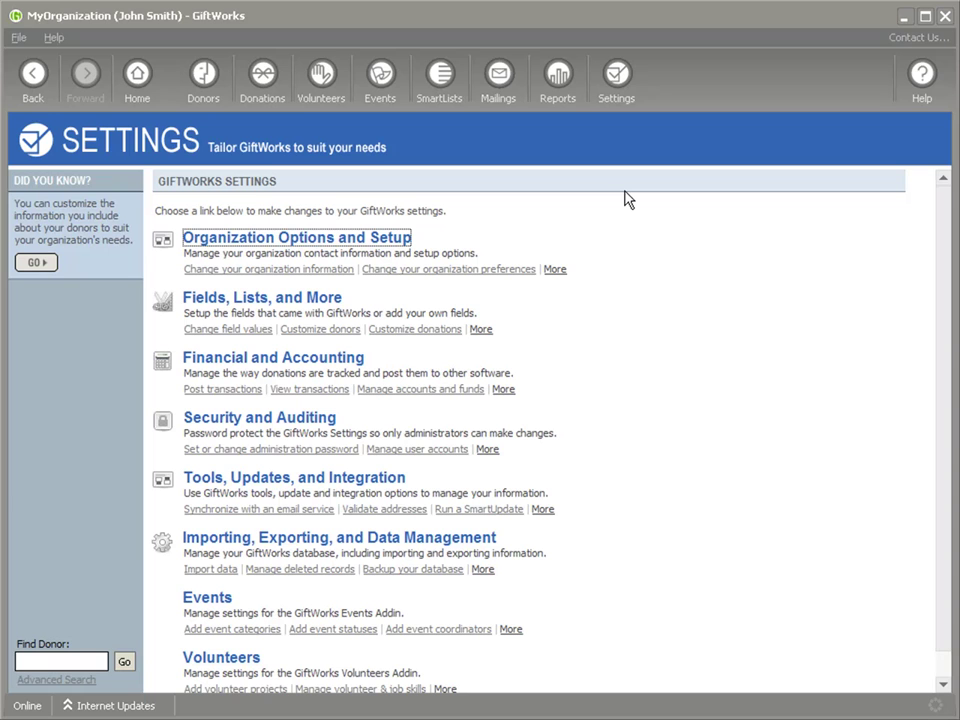
pyautogui.click(273, 551)
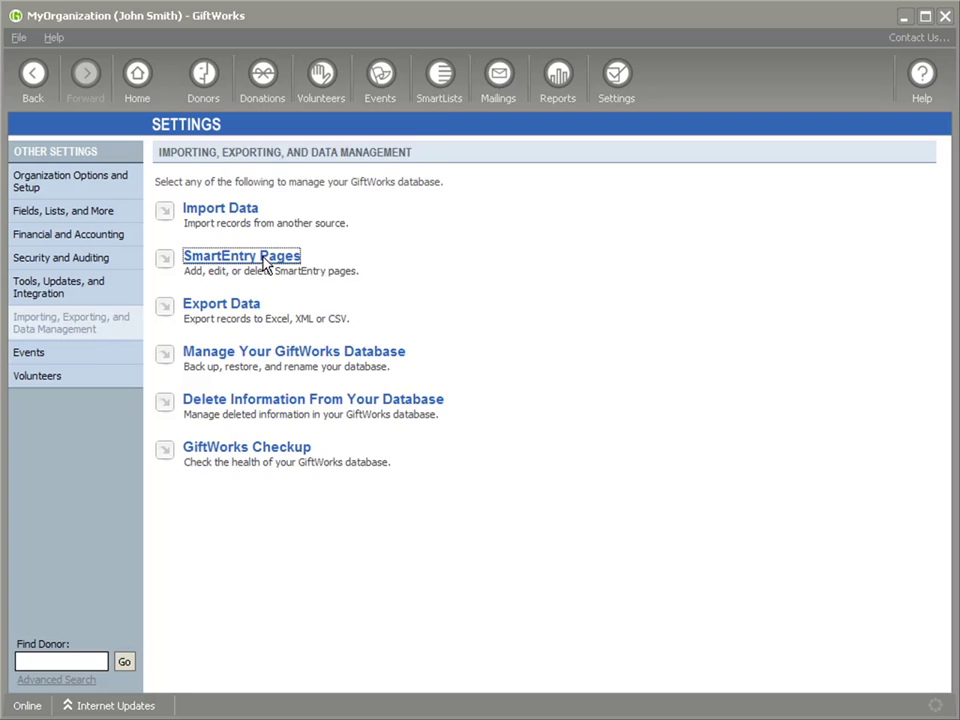
pyautogui.click(266, 265)
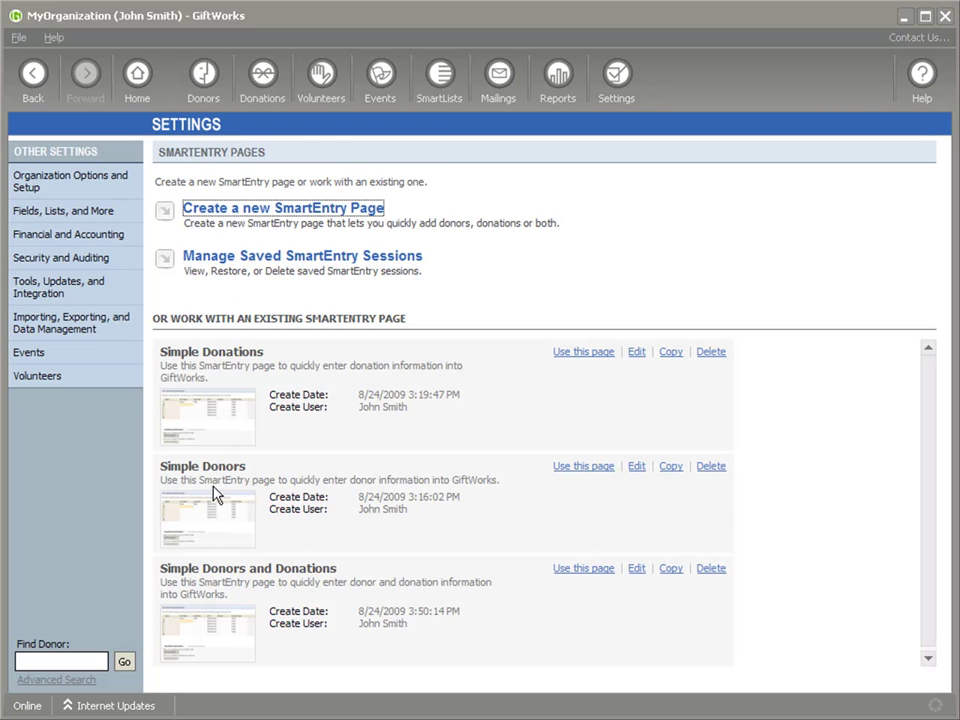
# - On the Simple Donors page, add a row with the donor's first and last name, leaving Middle Name empty
pyautogui.click(582, 467)
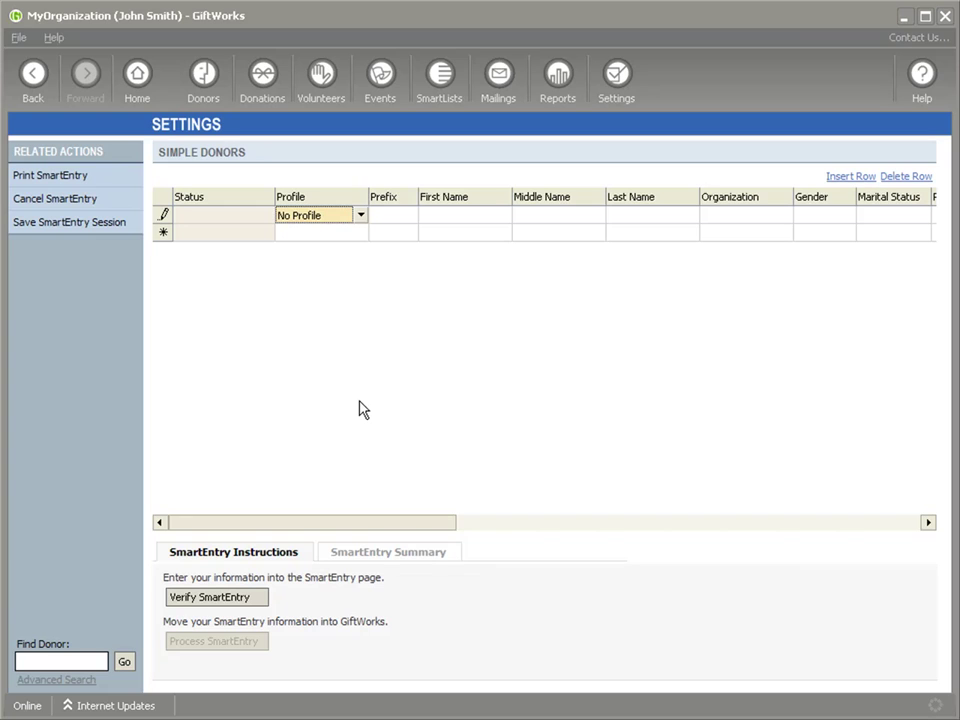
pyautogui.press('Tab')
pyautogui.press('Tab')
pyautogui.write('Steve')
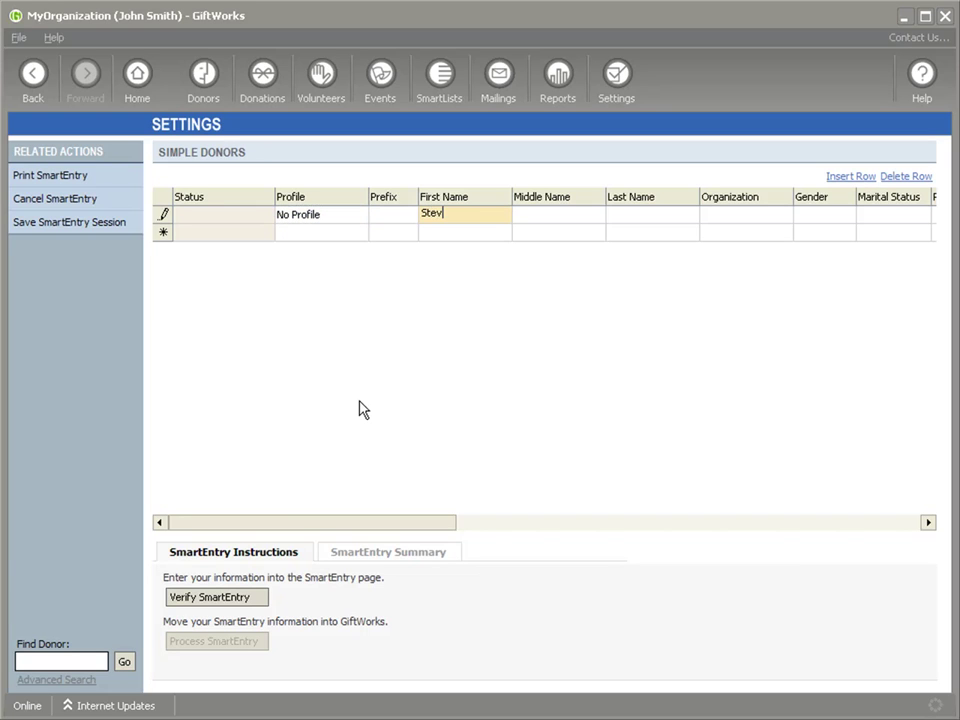
pyautogui.press('BackSpace')
pyautogui.press('BackSpace')
pyautogui.press('BackSpace')
pyautogui.press('BackSpace')
pyautogui.press('BackSpace')
pyautogui.press('Tab')
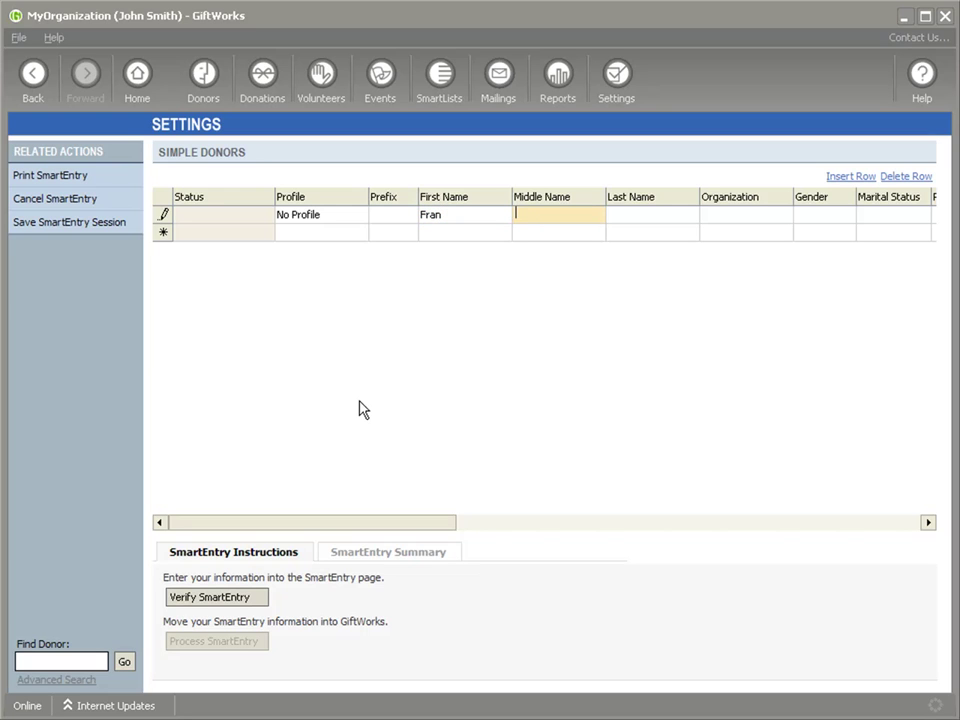
pyautogui.press('Tab')
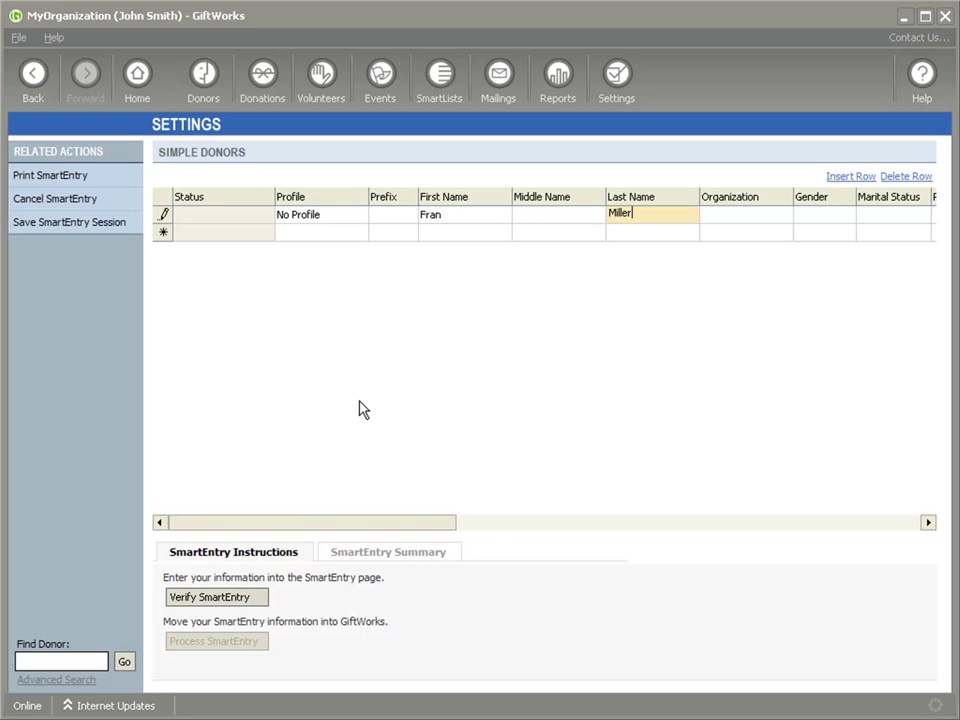
# - Verify the SmartEntry row and read its error: Middle Name missing, Job Title and Status absent
pyautogui.click(227, 600)
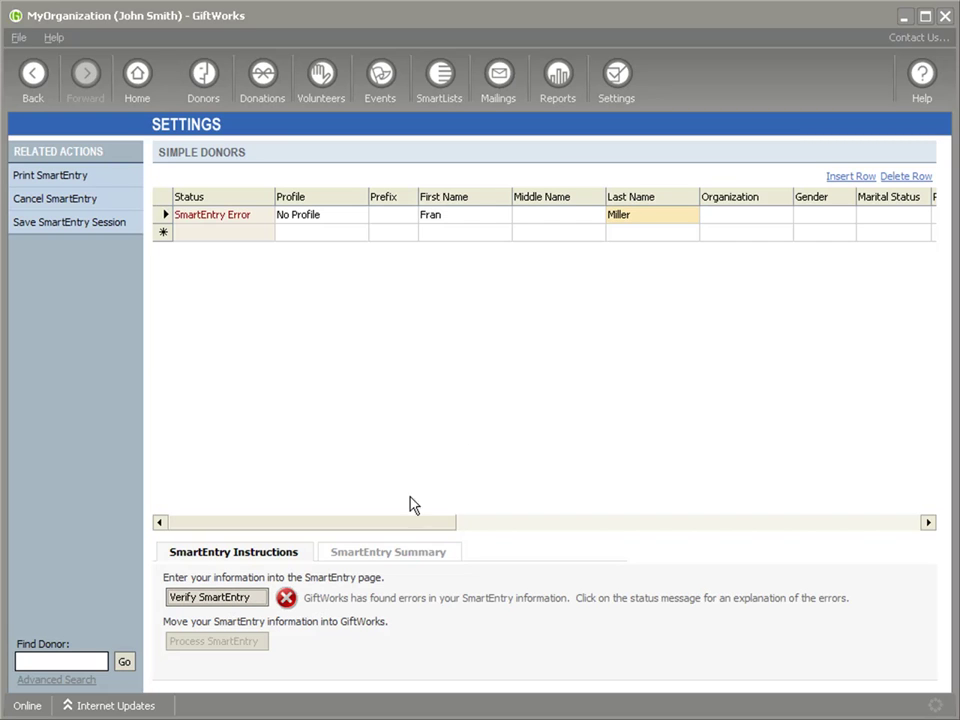
pyautogui.click(208, 223)
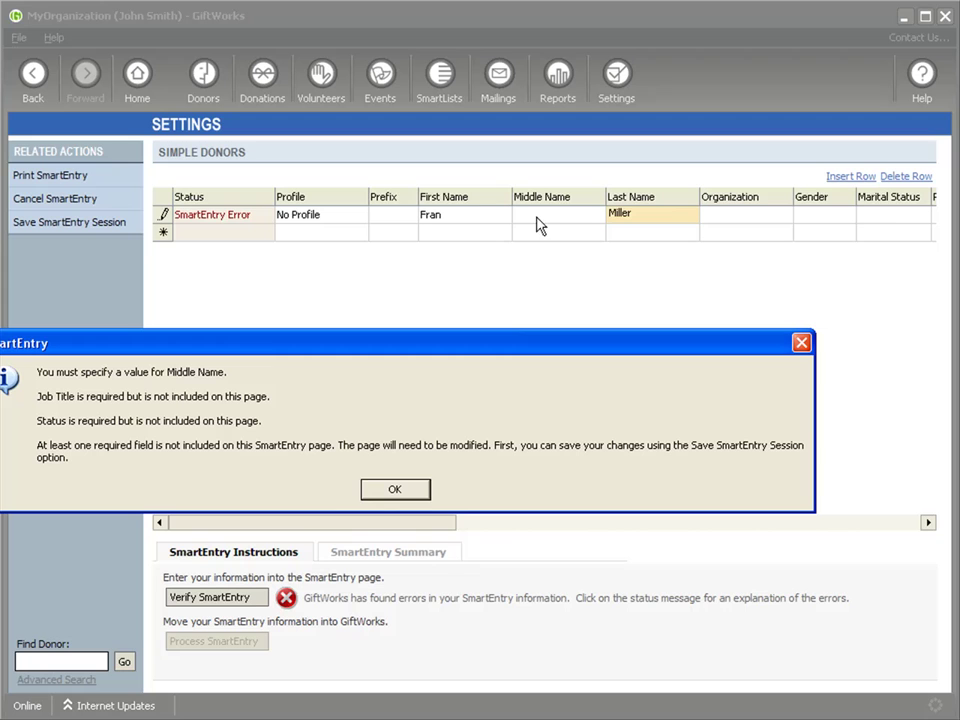
pyautogui.click(397, 501)
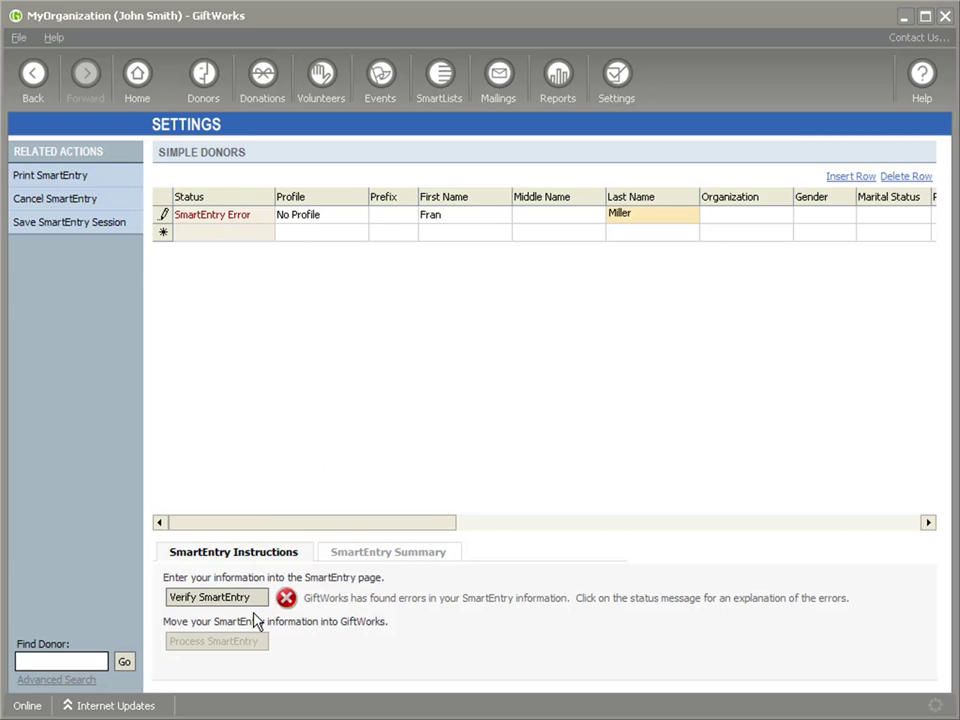
# - Cancel the SmartEntry session and go to the Import Data settings page
pyautogui.click(71, 198)
pyautogui.click(356, 458)
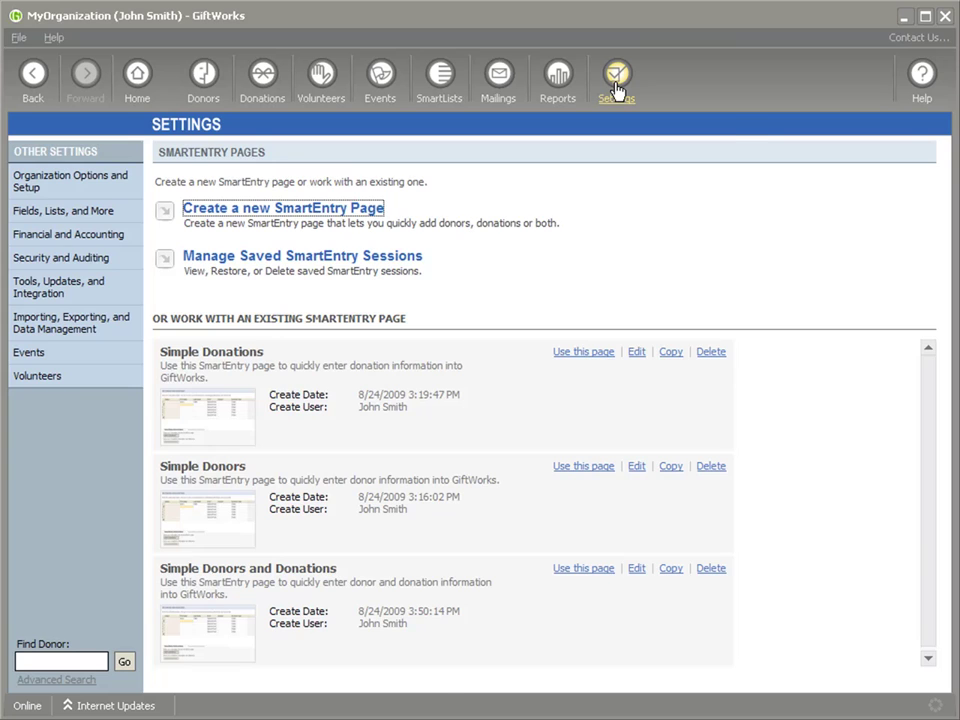
pyautogui.click(617, 91)
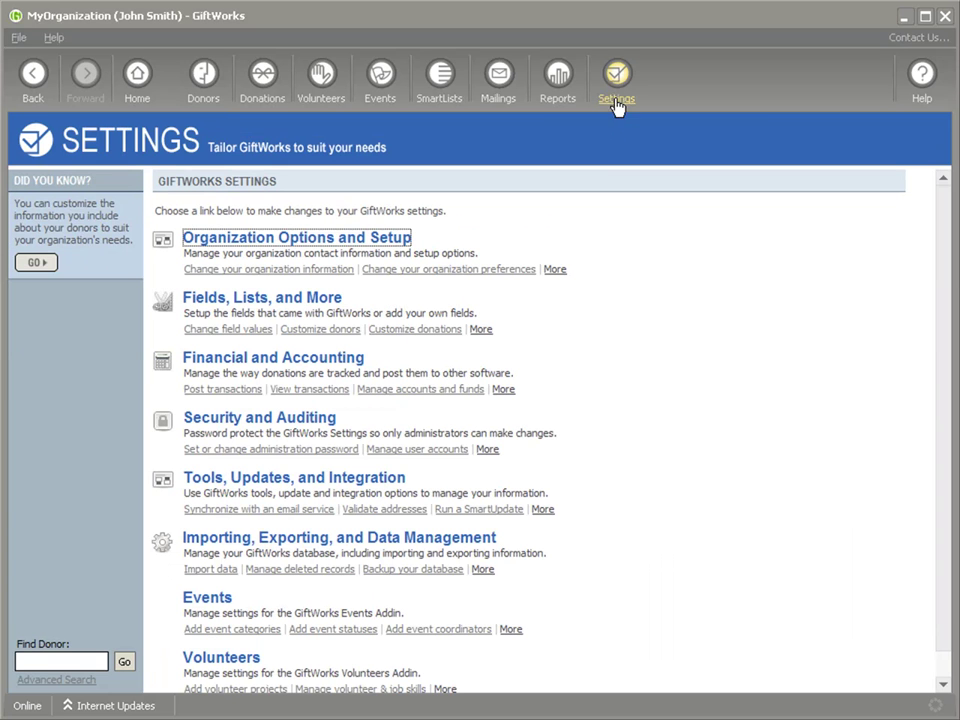
pyautogui.click(222, 543)
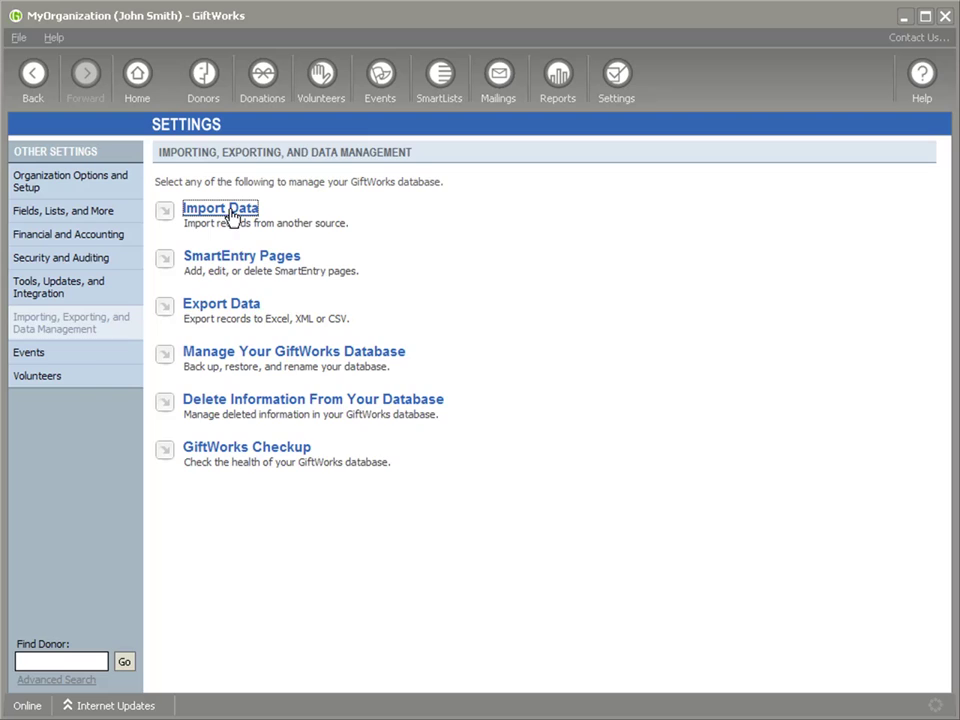
pyautogui.click(214, 219)
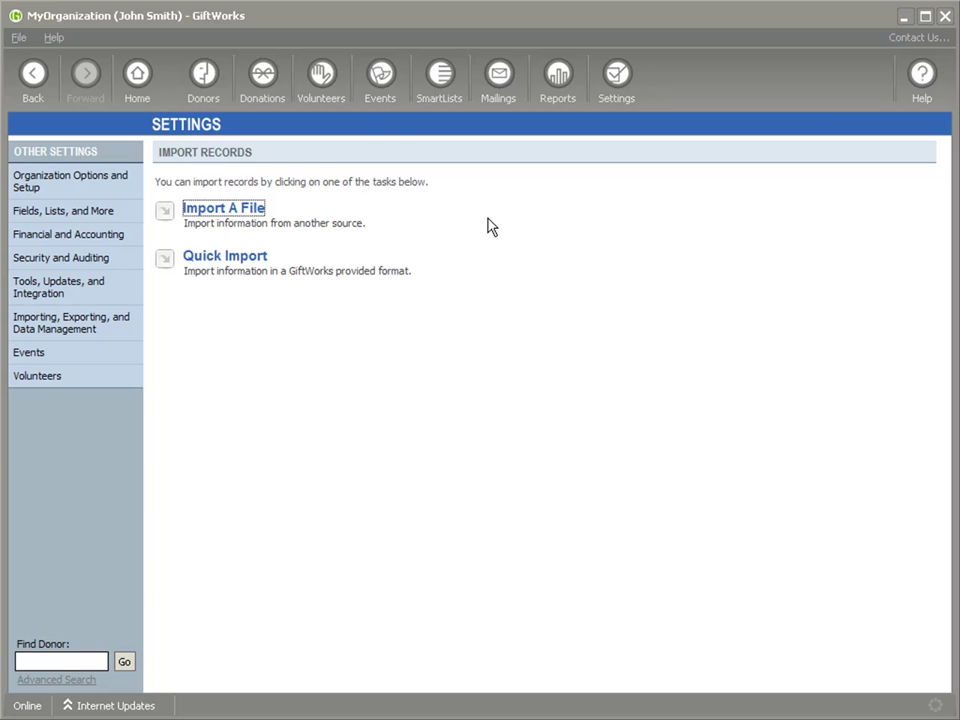
pyautogui.click(205, 78)
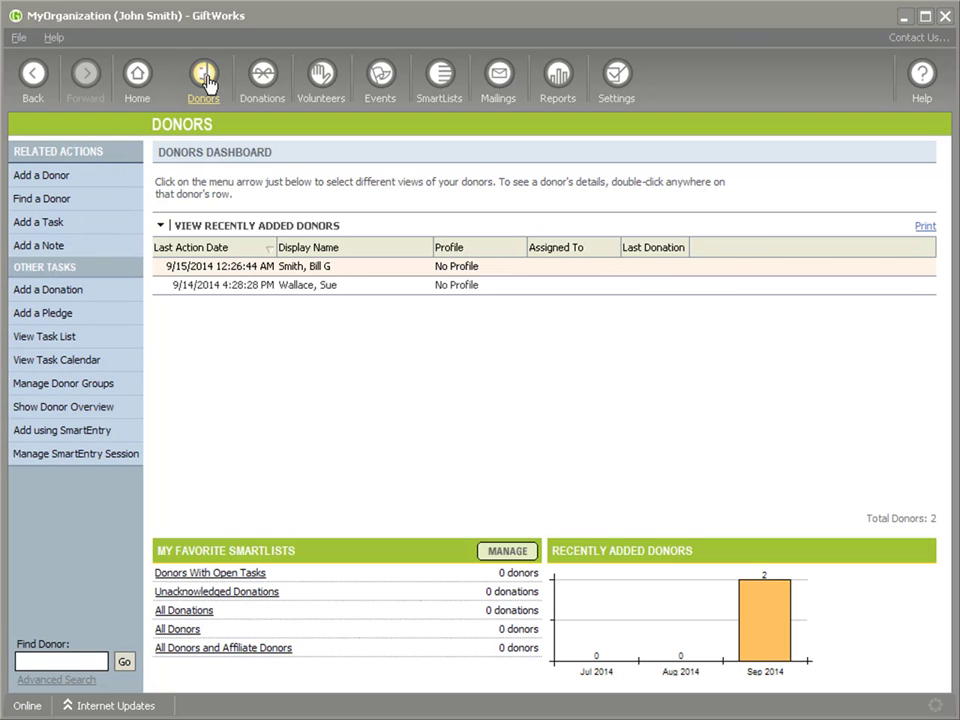